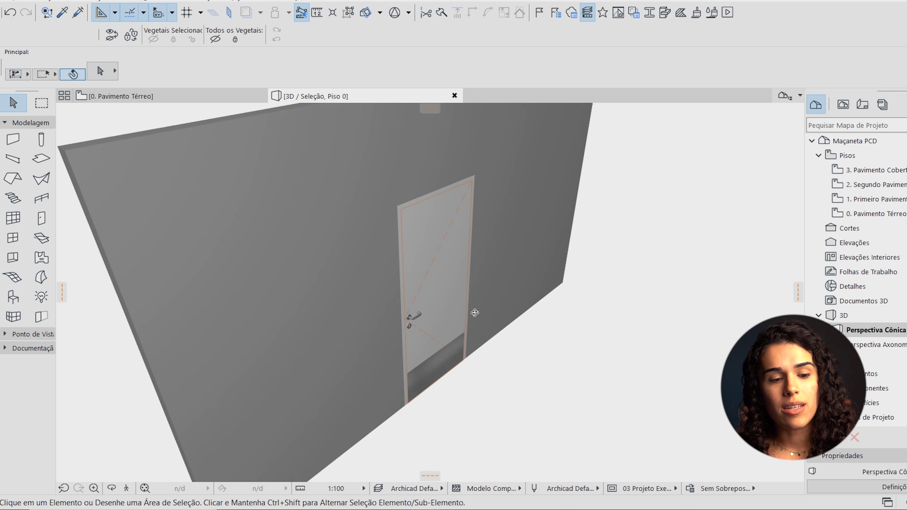
# Step: Inspect the door in 3D and examine the handle models offered in its settings
pyautogui.keyDown('shift'); pyautogui.moveTo(351, 335); pyautogui.dragTo(593, 320, button='middle'); pyautogui.keyUp('shift')
pyautogui.moveTo(459, 324); pyautogui.dragTo(471, 334)
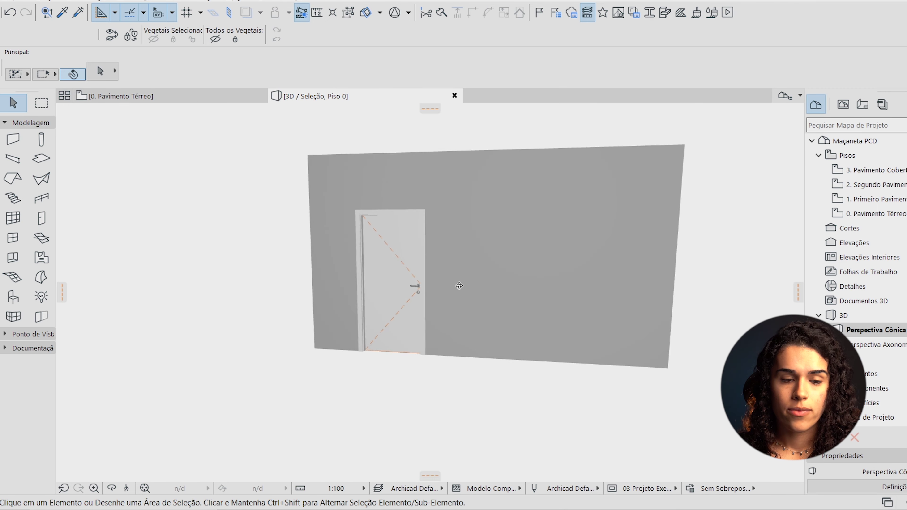
pyautogui.keyDown('shift'); pyautogui.moveTo(392, 258); pyautogui.dragTo(400, 256, button='middle'); pyautogui.keyUp('shift')
pyautogui.scroll(3, 399, 257)
pyautogui.click(384, 253)
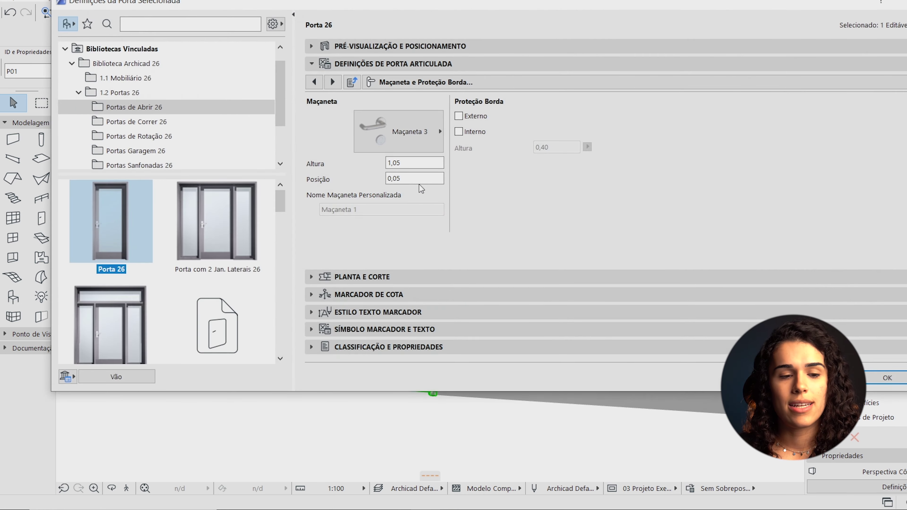
pyautogui.click(387, 126)
pyautogui.scroll(-5, 518, 204)
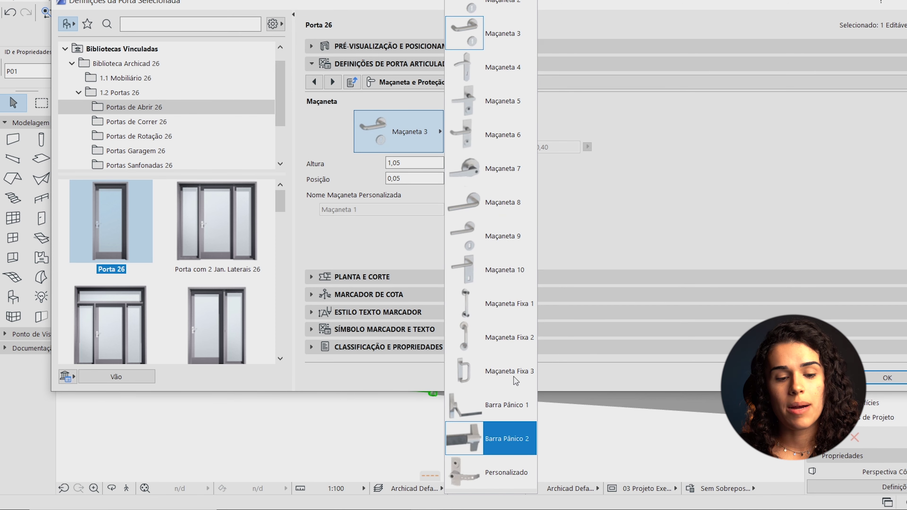
pyautogui.click(514, 257)
pyautogui.press('Return')
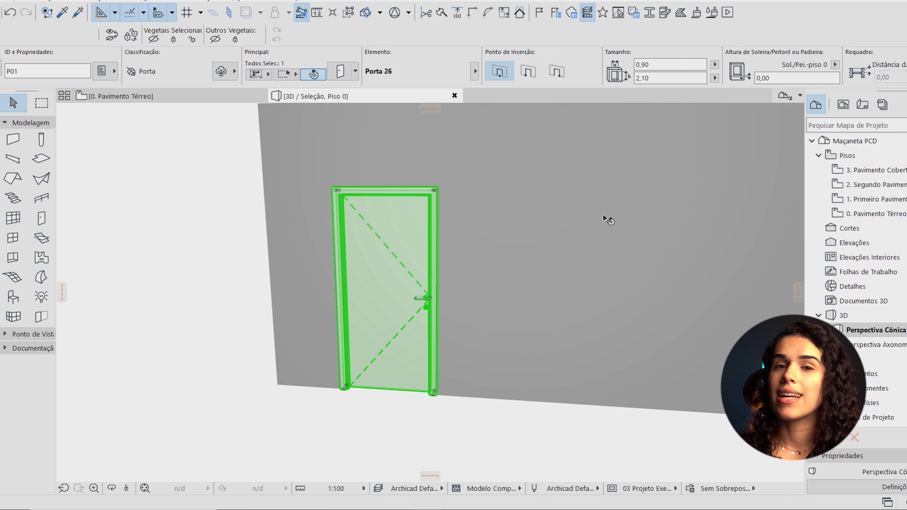
pyautogui.press('Escape')
# Step: Choose handle model Maçaneta 3 for the door in the ground floor plan
pyautogui.click(140, 97)
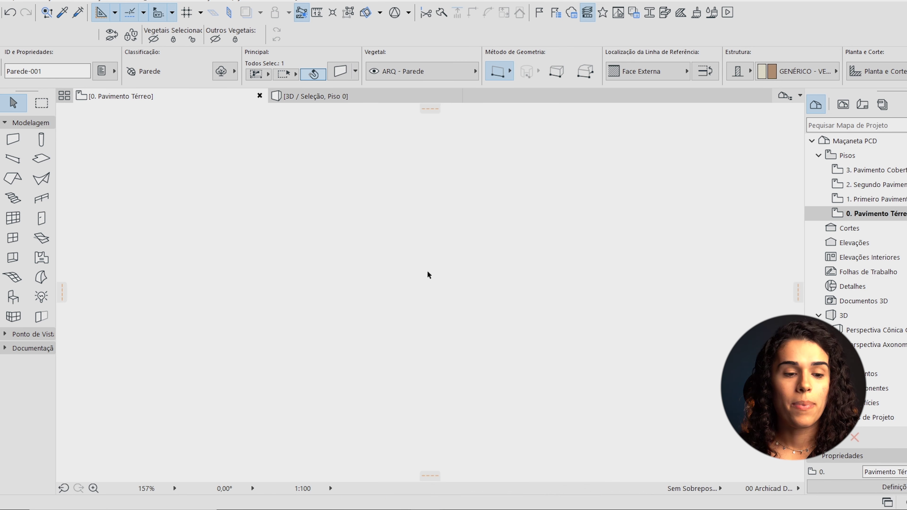
pyautogui.scroll(5, 388, 204)
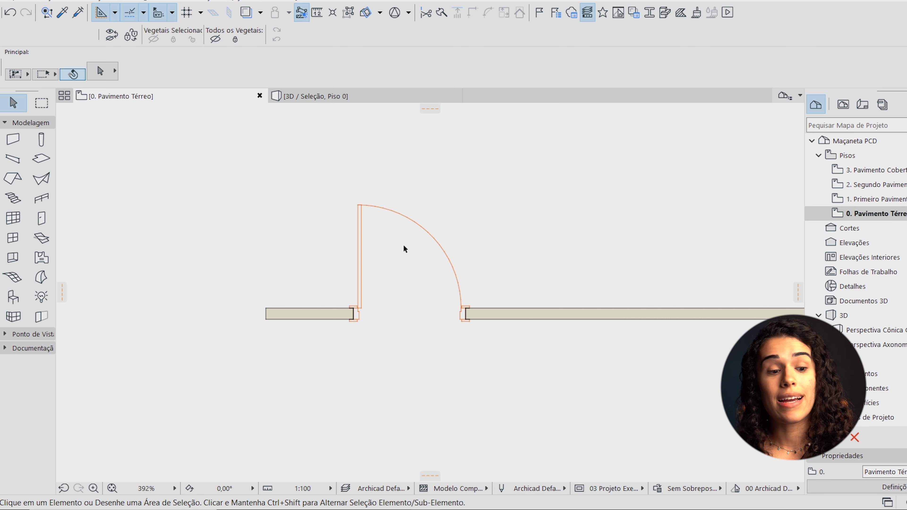
pyautogui.click(359, 205)
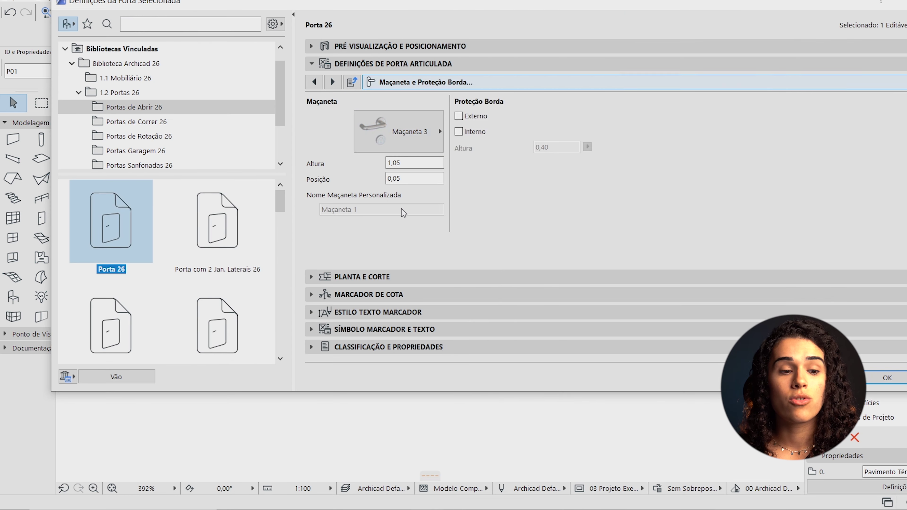
pyautogui.click(397, 134)
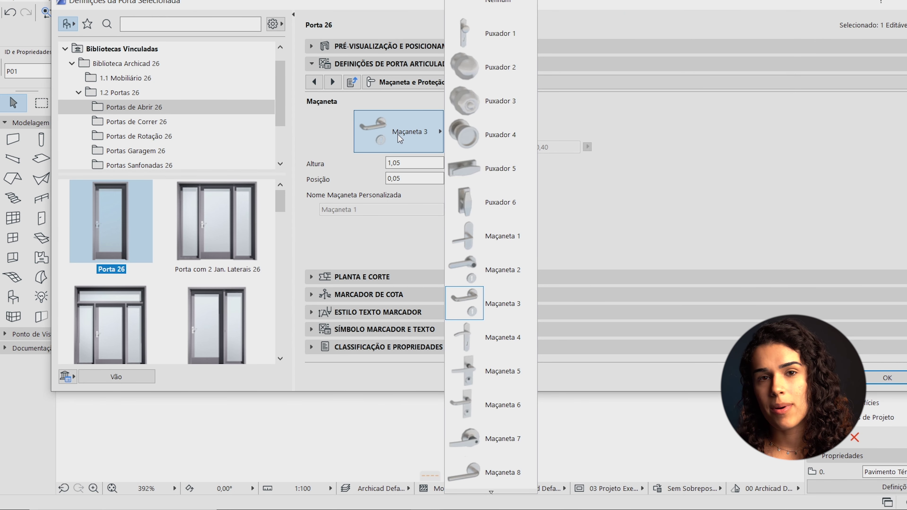
pyautogui.click(492, 299)
pyautogui.press('Return')
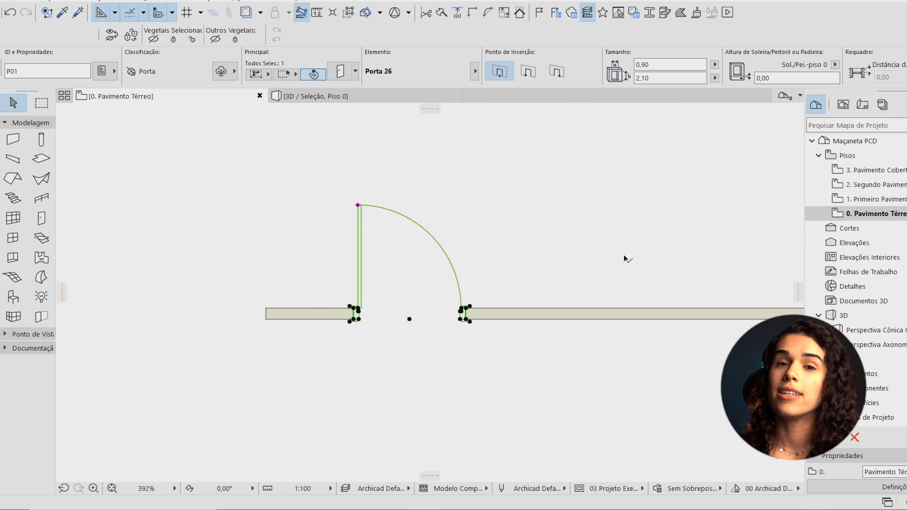
pyautogui.click(535, 257)
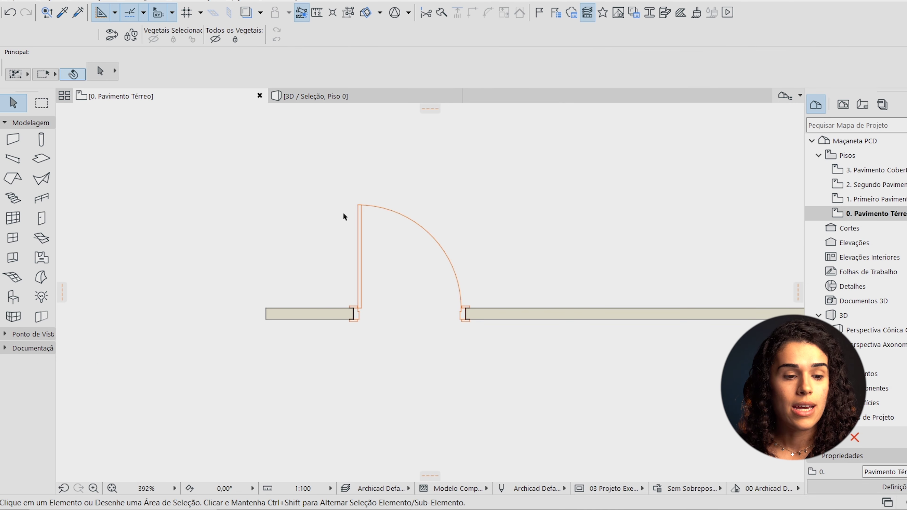
# Step: Convert the door in the ground floor plan into morphs
pyautogui.click(358, 208)
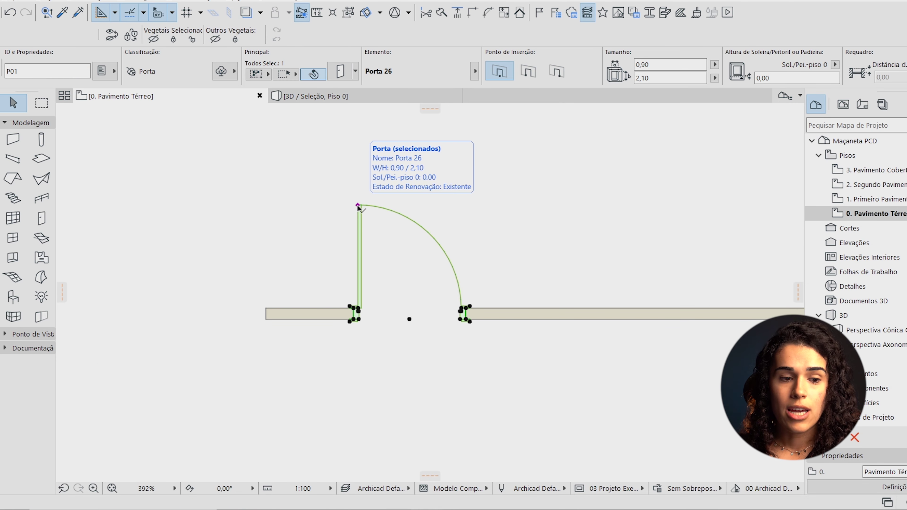
pyautogui.rightClick(358, 207)
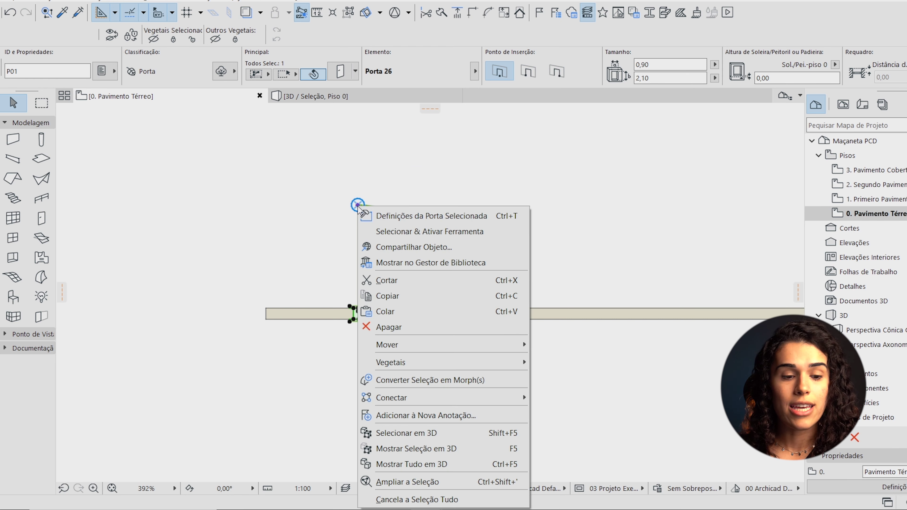
pyautogui.click(482, 381)
pyautogui.click(538, 176)
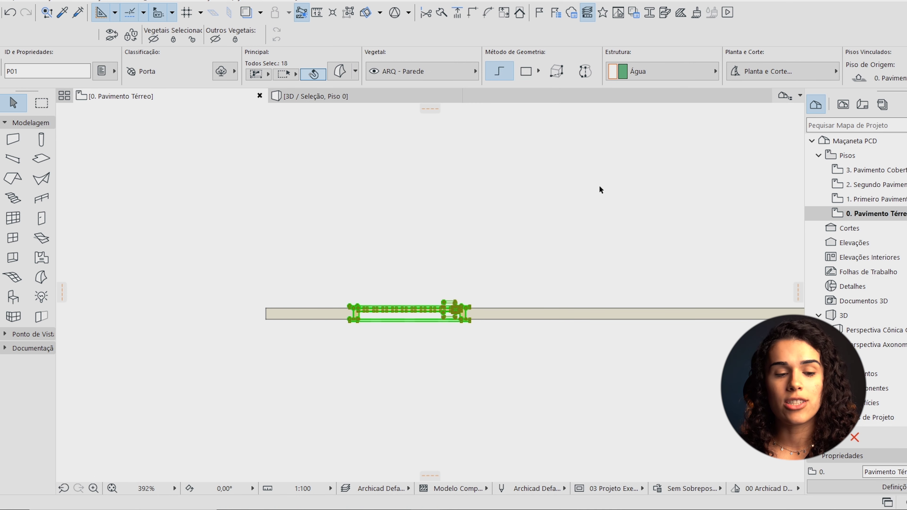
pyautogui.click(577, 234)
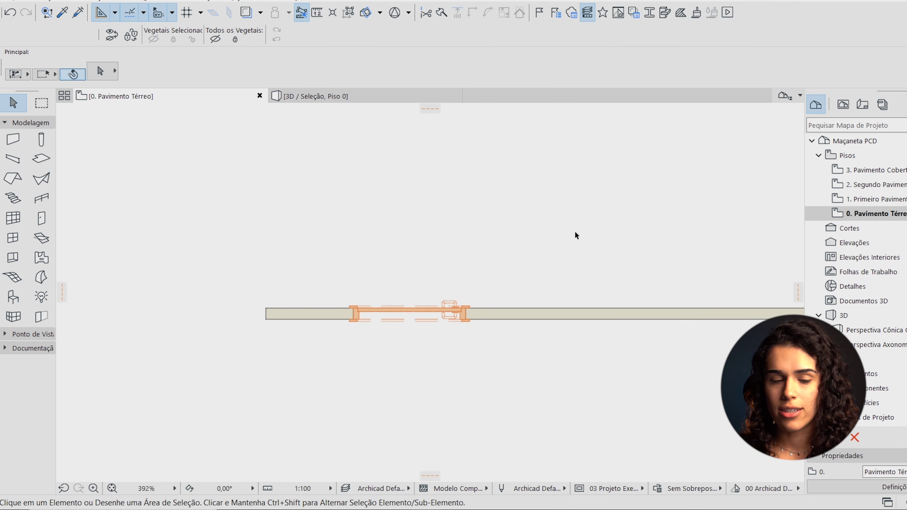
# Step: Set up a Barra de Apoio 26 object from the sanitary accessories library with a length of 0,40
pyautogui.scroll(1, 416, 312)
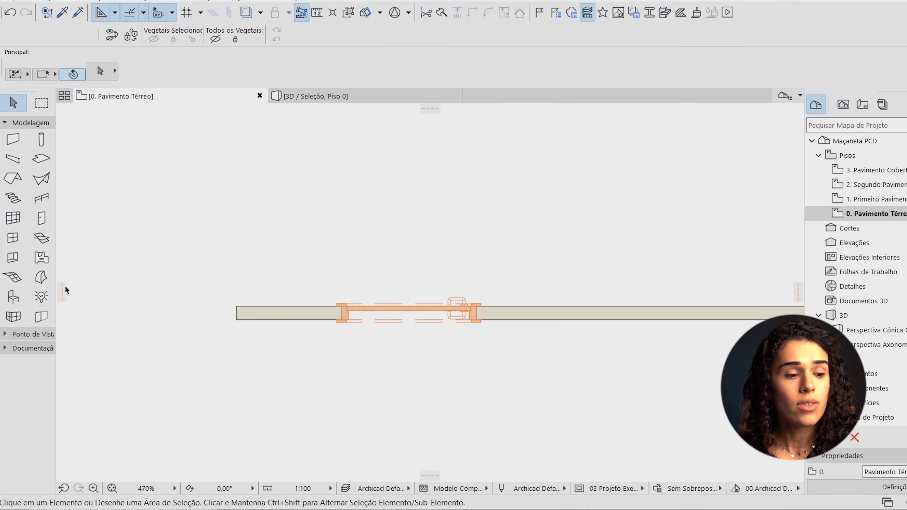
pyautogui.click(12, 298)
pyautogui.click(339, 76)
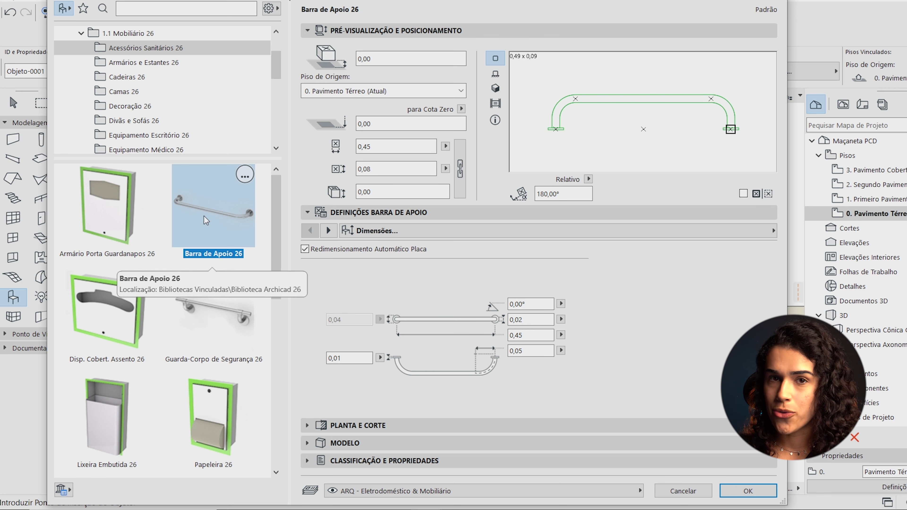
pyautogui.doubleClick(404, 148)
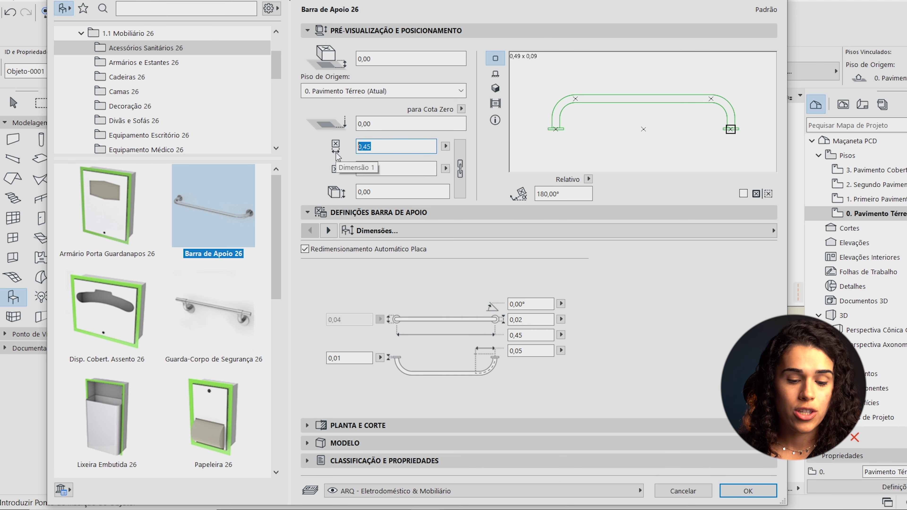
pyautogui.write(',4')
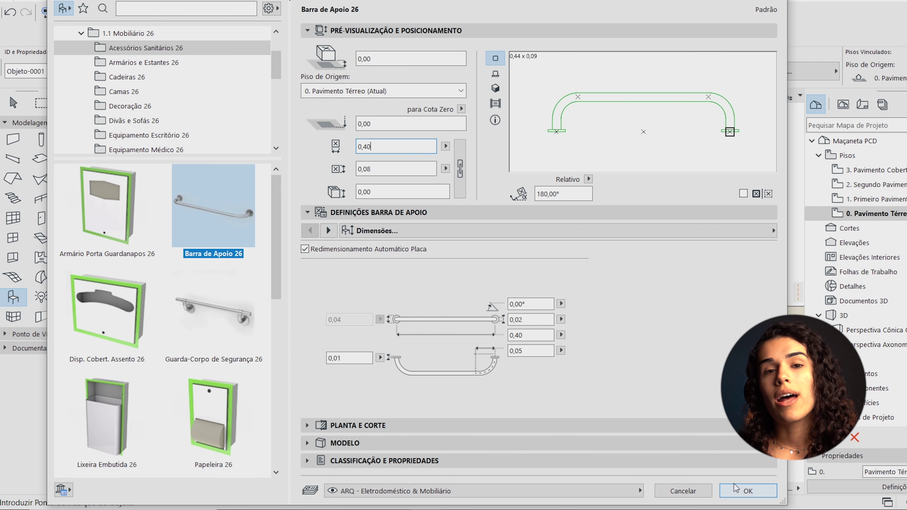
pyautogui.click(749, 491)
# Step: Place the grab bar in plan and move it against the door leaf's face, slightly inward from the frame opposite the handle
pyautogui.scroll(1, 364, 343)
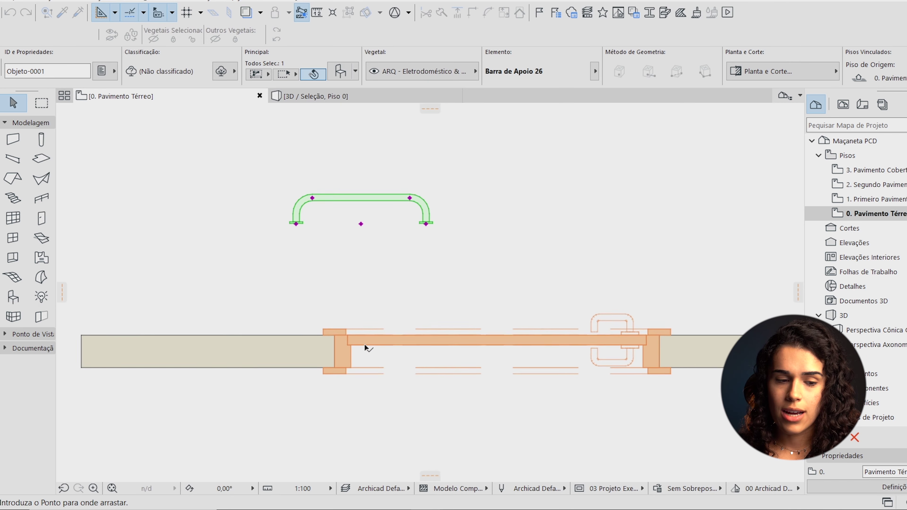
pyautogui.click(346, 335)
pyautogui.moveTo(345, 335); pyautogui.dragTo(381, 336)
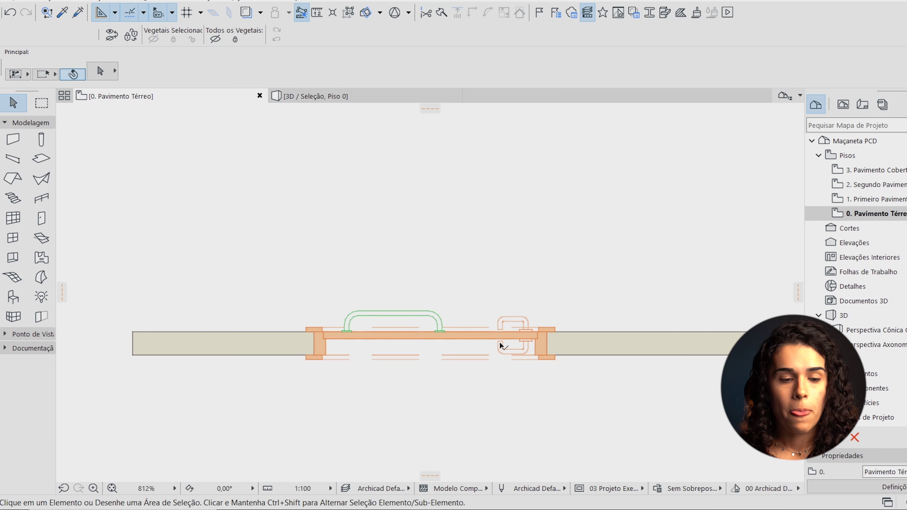
# Step: Show all elements in 3D and raise the grab bar 1 m up the door face
pyautogui.hotkey('ctrl', 'a')
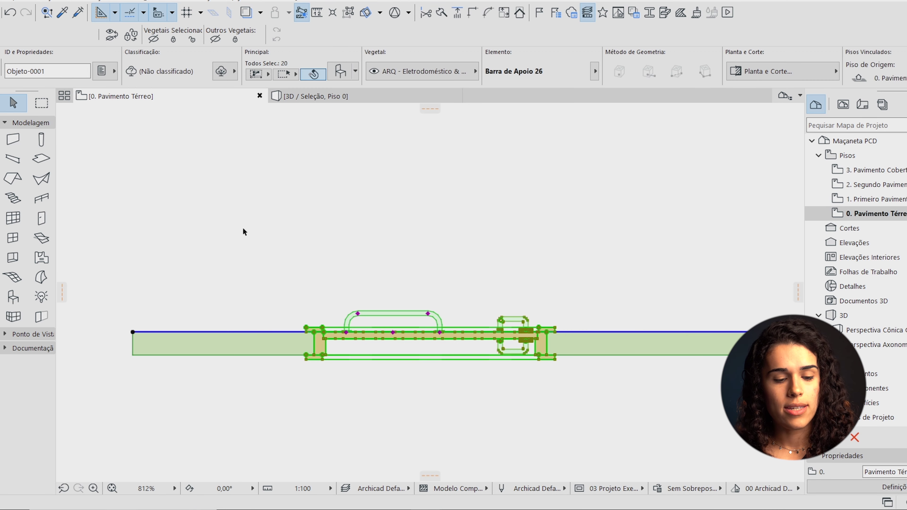
pyautogui.press('F5')
pyautogui.keyDown('shift'); pyautogui.moveTo(516, 318); pyautogui.dragTo(477, 344, button='middle'); pyautogui.keyUp('shift')
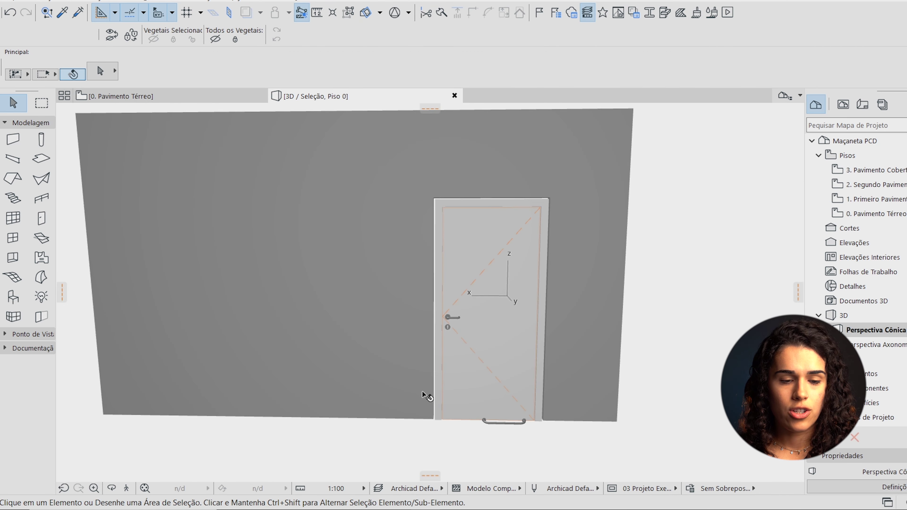
pyautogui.click(521, 422)
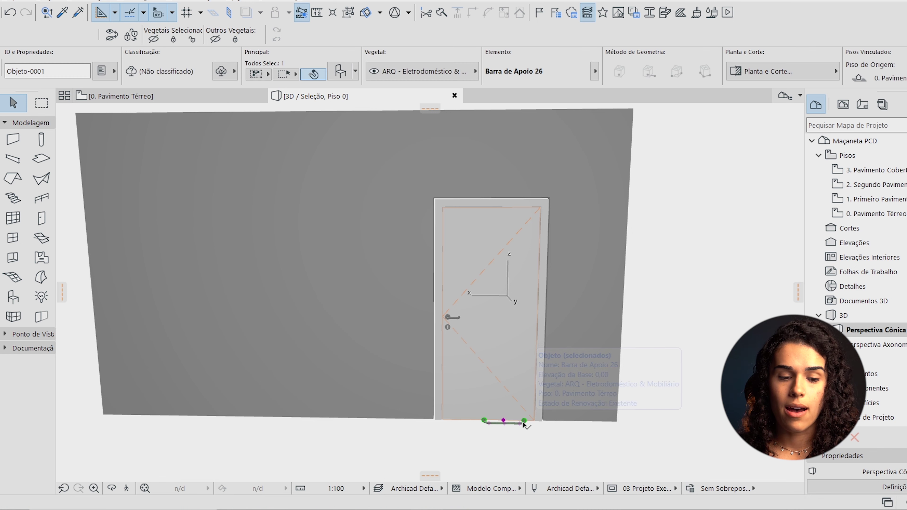
pyautogui.hotkey('ctrl', 'd')
pyautogui.click(524, 421)
pyautogui.press('Tab')
pyautogui.write('1')
pyautogui.press('Return')
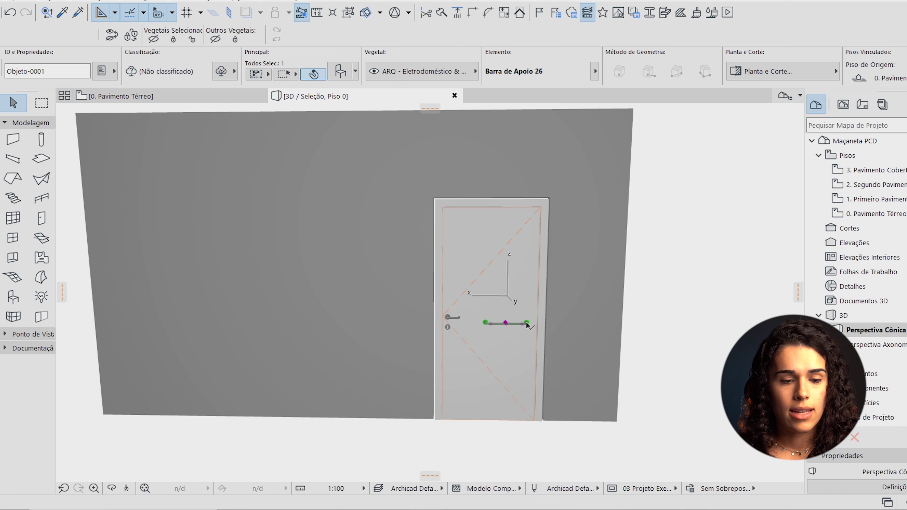
# Step: Elevate the grab bar by a further 0,05 m and check its position beside the door handle
pyautogui.hotkey('ctrl', '9')
pyautogui.write('0,05')
pyautogui.press('Return')
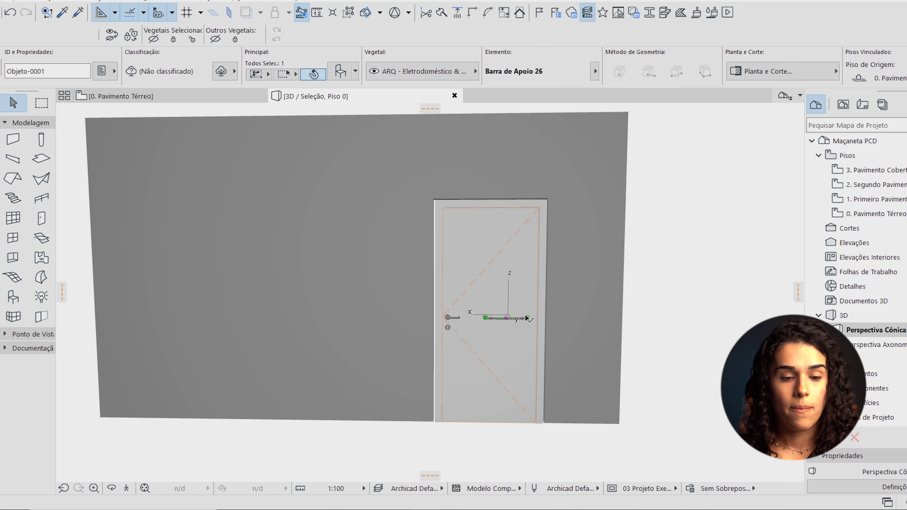
pyautogui.scroll(2, 525, 315)
pyautogui.press('Escape')
pyautogui.keyDown('shift'); pyautogui.moveTo(542, 312); pyautogui.dragTo(420, 332, button='middle'); pyautogui.keyUp('shift')
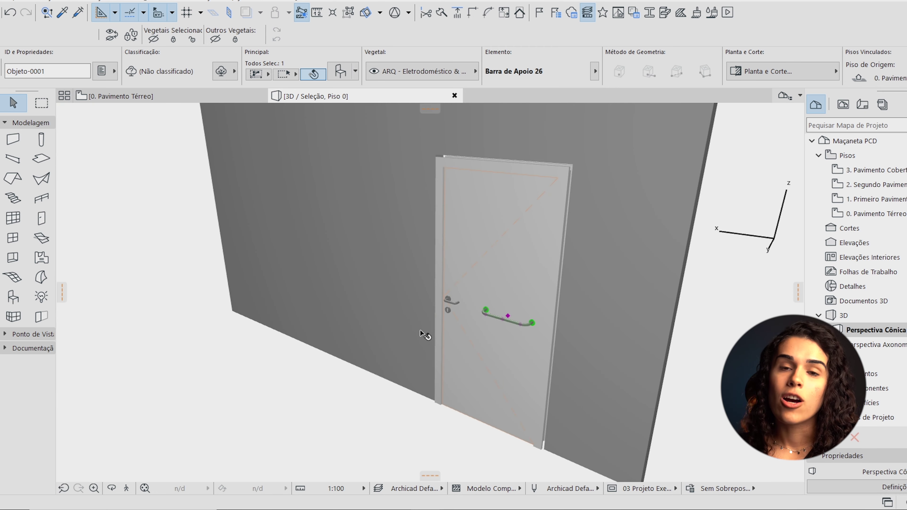
pyautogui.press('Escape')
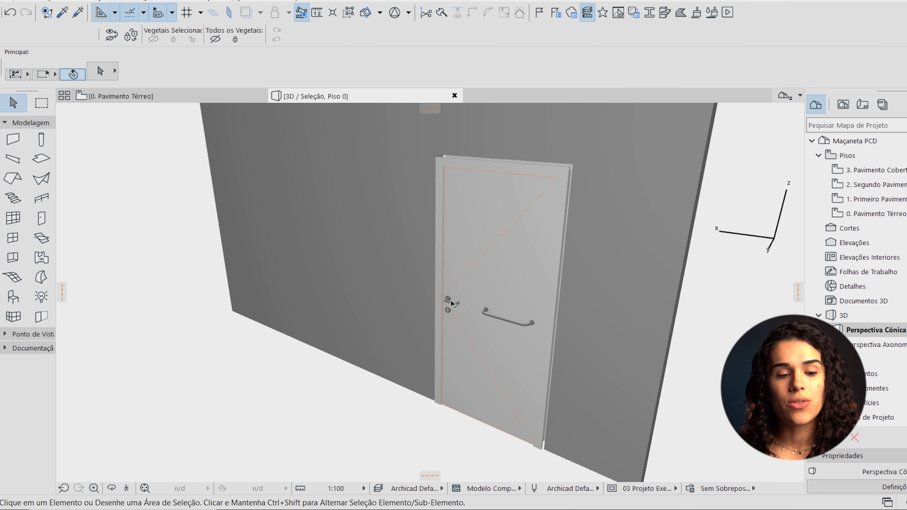
pyautogui.scroll(1, 457, 308)
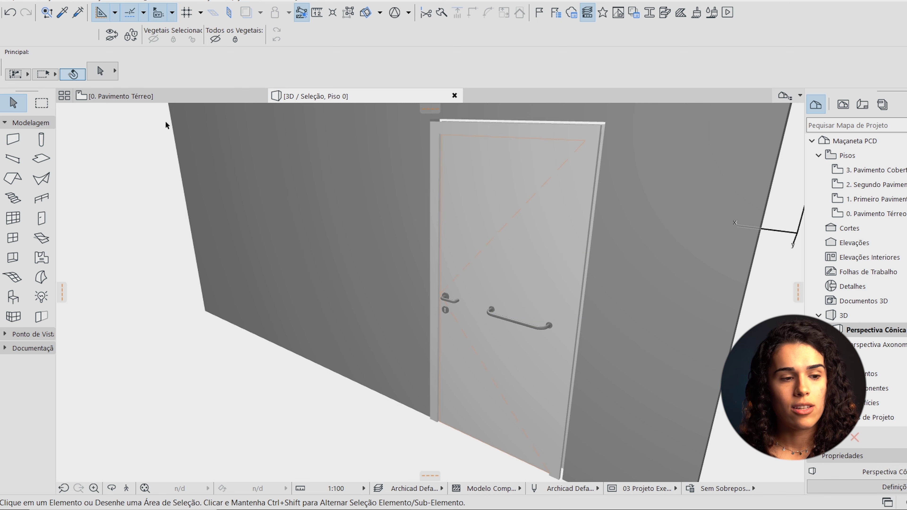
# Step: Suspend grouping in the ground floor plan and select the grab bar with the handle morphs on its side, excluding the door frame
pyautogui.click(170, 102)
pyautogui.click(348, 16)
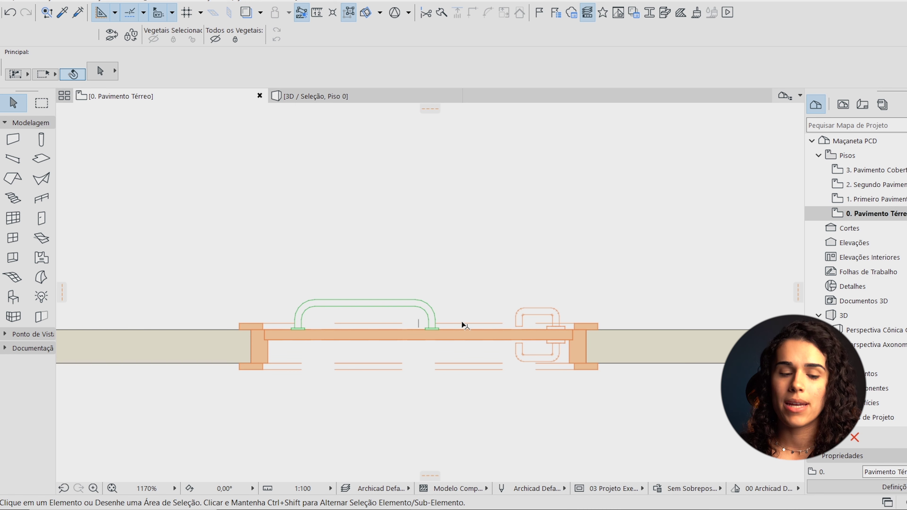
pyautogui.moveTo(277, 269); pyautogui.dragTo(614, 334)
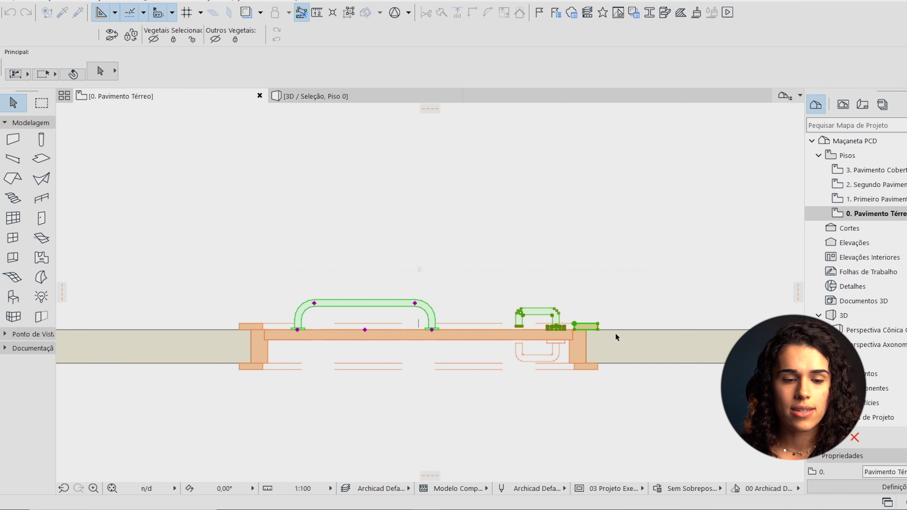
pyautogui.scroll(5, 582, 330)
pyautogui.keyDown('shift'); pyautogui.moveTo(537, 284); pyautogui.dragTo(673, 343); pyautogui.keyUp('shift')
pyautogui.scroll(-5, 657, 292)
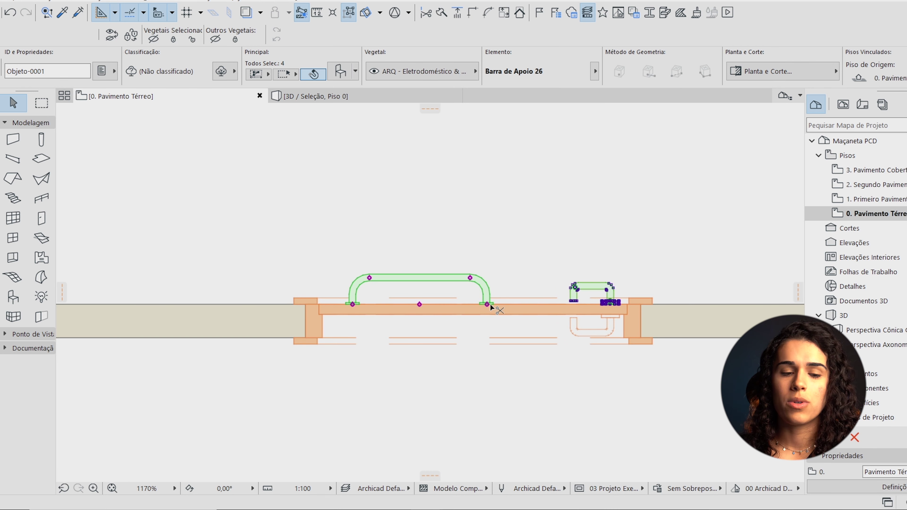
# Step: Move the selected grab bar and handle to empty space in the plan, well below the wall
pyautogui.scroll(-3, 448, 186)
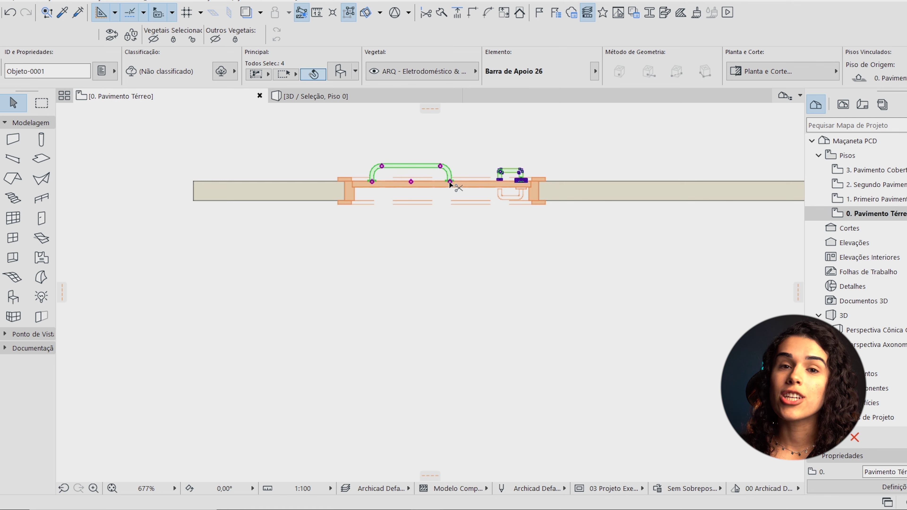
pyautogui.hotkey('ctrl', 'd')
pyautogui.click(450, 183)
pyautogui.scroll(-2, 482, 268)
pyautogui.moveTo(503, 297); pyautogui.dragTo(496, 150, button='middle')
pyautogui.moveTo(523, 282); pyautogui.dragTo(526, 38, button='middle')
pyautogui.moveTo(519, 373); pyautogui.dragTo(544, 172, button='middle')
pyautogui.moveTo(549, 348); pyautogui.dragTo(569, 163, button='middle')
pyautogui.moveTo(398, 403); pyautogui.dragTo(500, 245, button='middle')
pyautogui.scroll(5, 506, 254)
pyautogui.scroll(-3, 466, 290)
pyautogui.click(458, 286)
pyautogui.scroll(2, 455, 274)
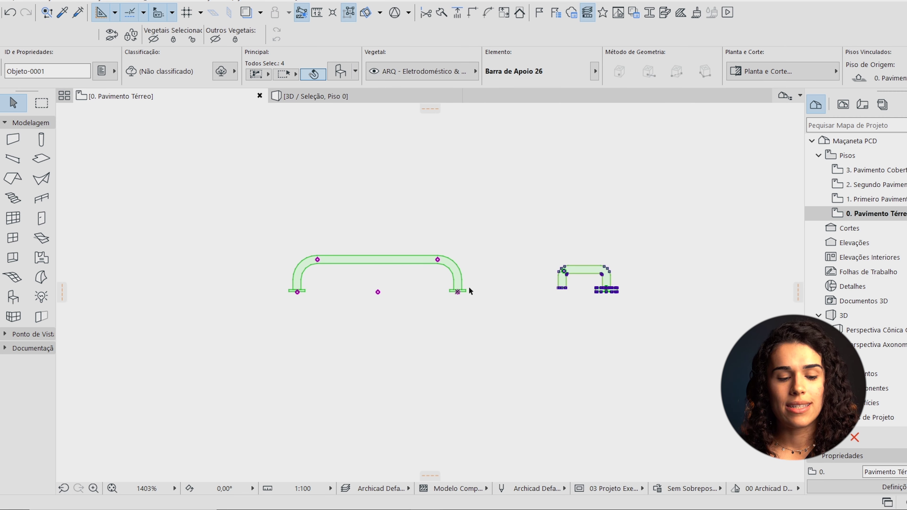
# Step: Rotate the selected grab bar and handle half a turn in the plan about the grab bar's end
pyautogui.hotkey('ctrl', 'e')
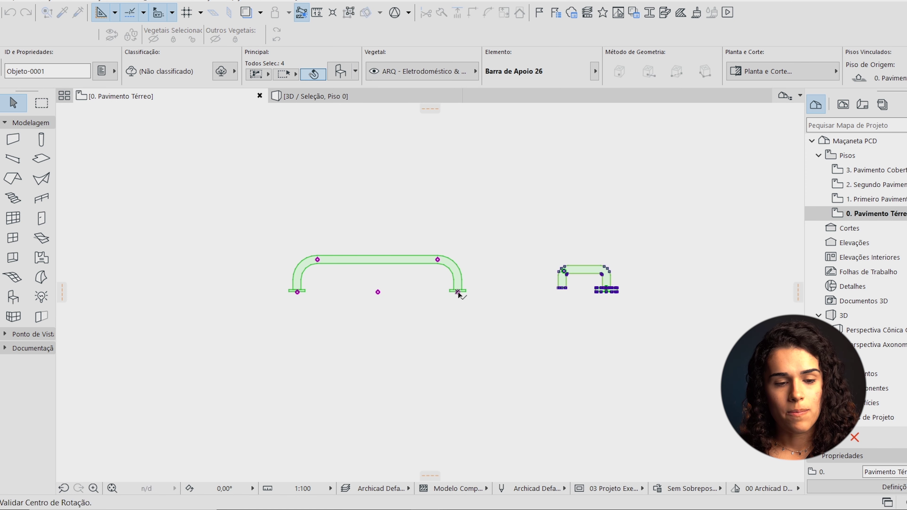
pyautogui.click(458, 292)
pyautogui.click(493, 291)
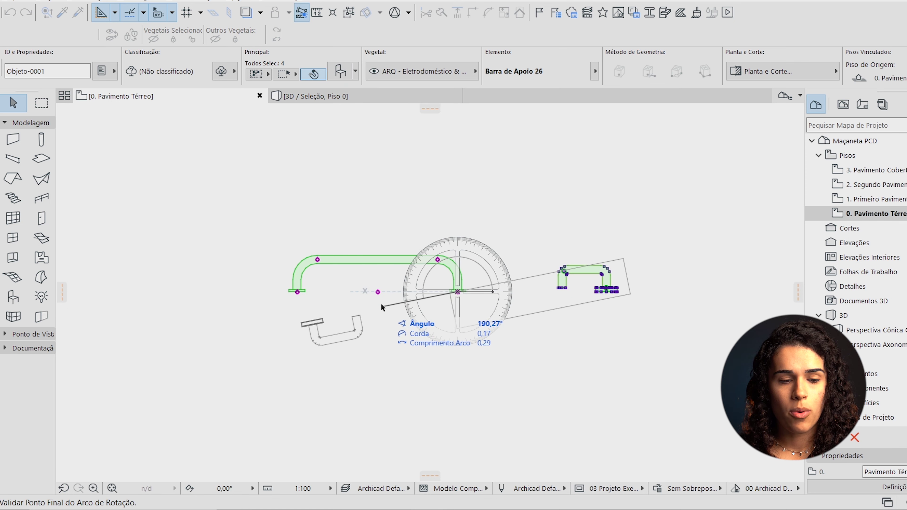
pyautogui.click(342, 296)
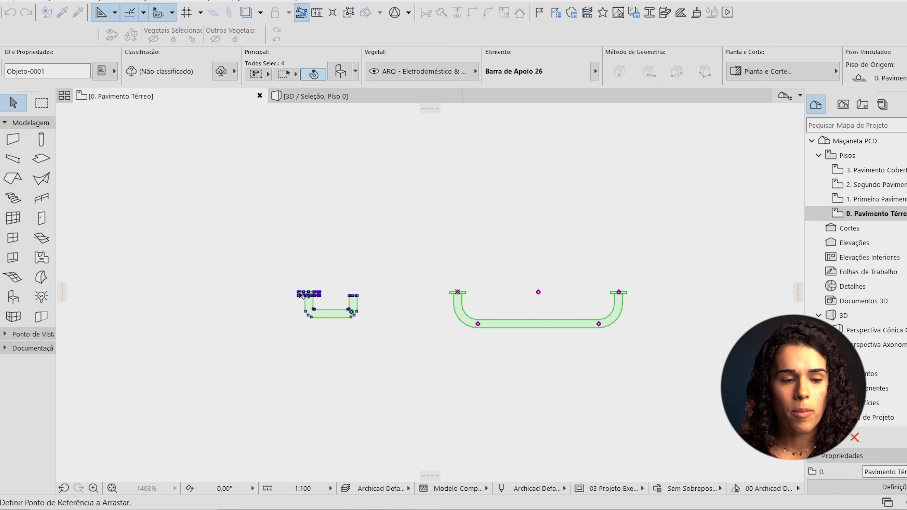
# Step: Move the rotated grab bar and handle together so the outer corner of the handle's base sits on the project origin
pyautogui.click(297, 292)
pyautogui.click(449, 292)
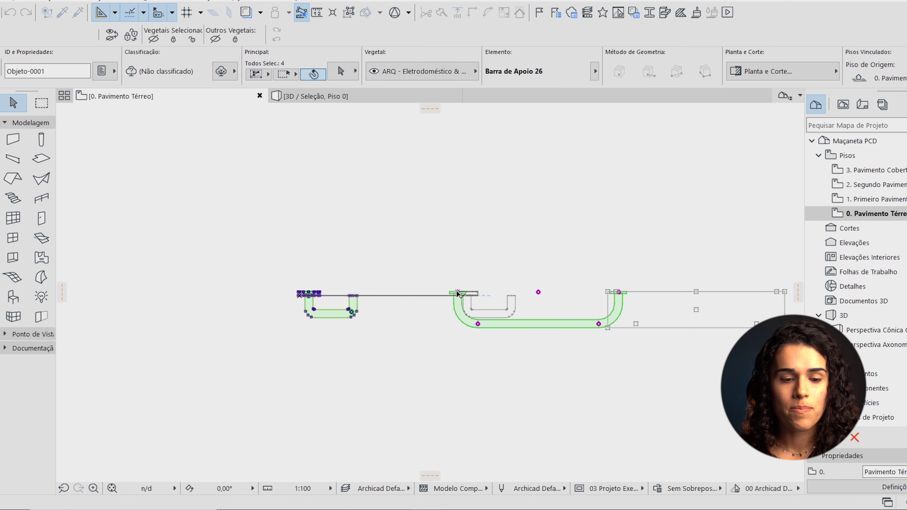
pyautogui.moveTo(530, 293); pyautogui.dragTo(499, 289, button='middle')
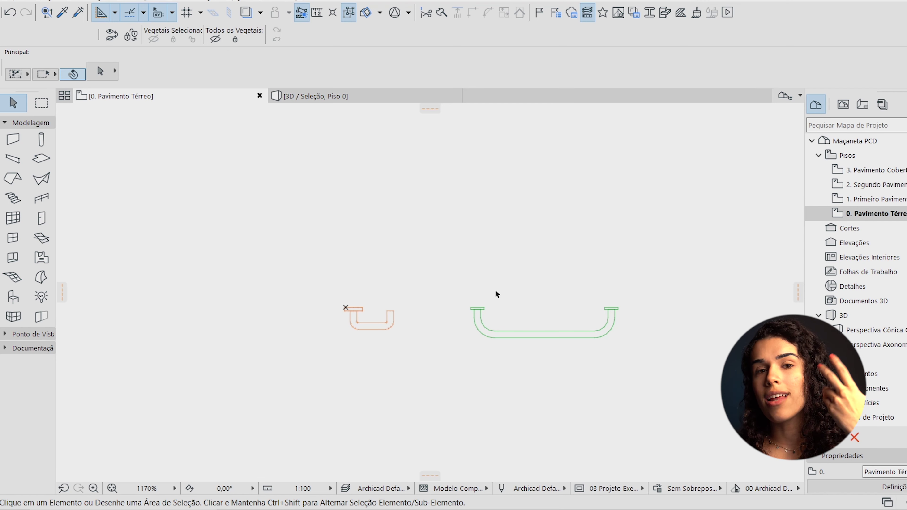
# Step: Draw a small rectangular slab beside the handle in the plan and show it in 3D with the handle and grab bar
pyautogui.click(41, 158)
pyautogui.click(249, 233)
pyautogui.click(298, 302)
pyautogui.press('Escape')
pyautogui.moveTo(214, 179)
pyautogui.mouseDown()
pyautogui.moveTo(563, 363)
pyautogui.moveTo(654, 382)
pyautogui.mouseUp()
pyautogui.press('F5')
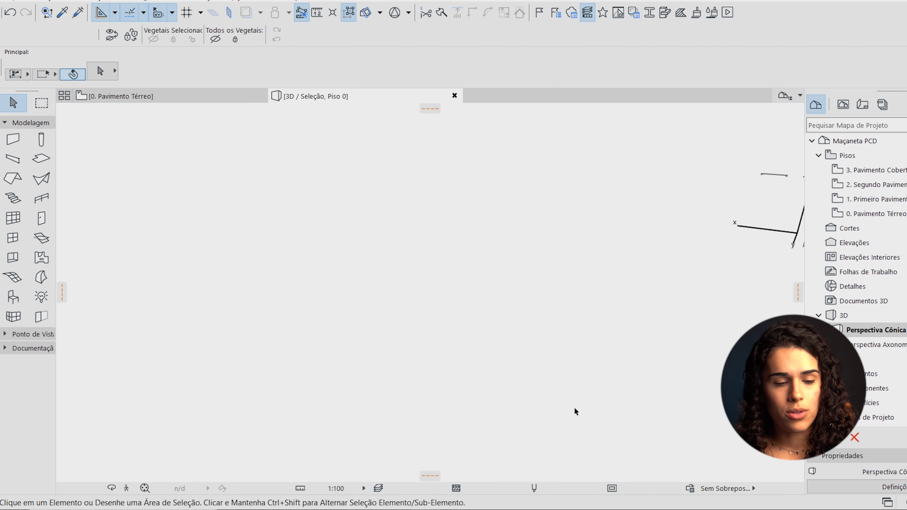
pyautogui.keyDown('shift'); pyautogui.moveTo(443, 399); pyautogui.dragTo(631, 423, button='middle'); pyautogui.keyUp('shift')
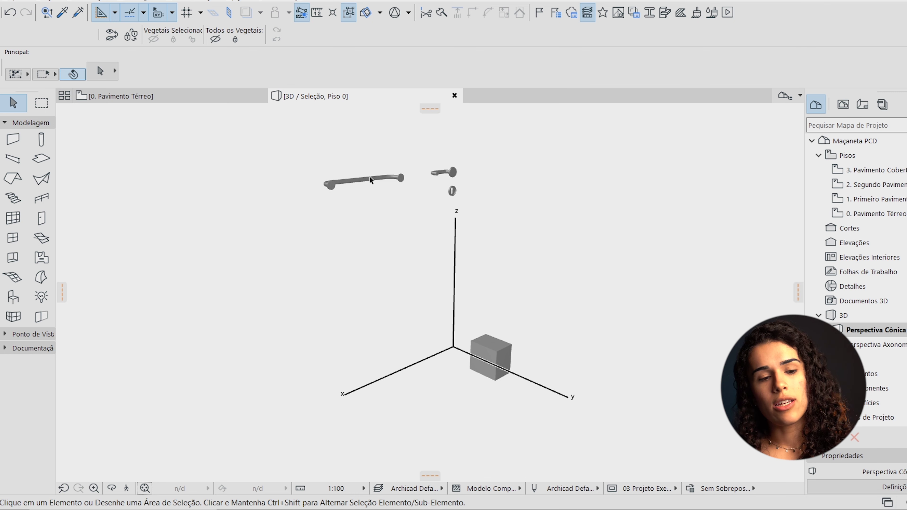
# Step: Convert the Barra de Apoio 26 grab bar object into a morph
pyautogui.click(402, 198)
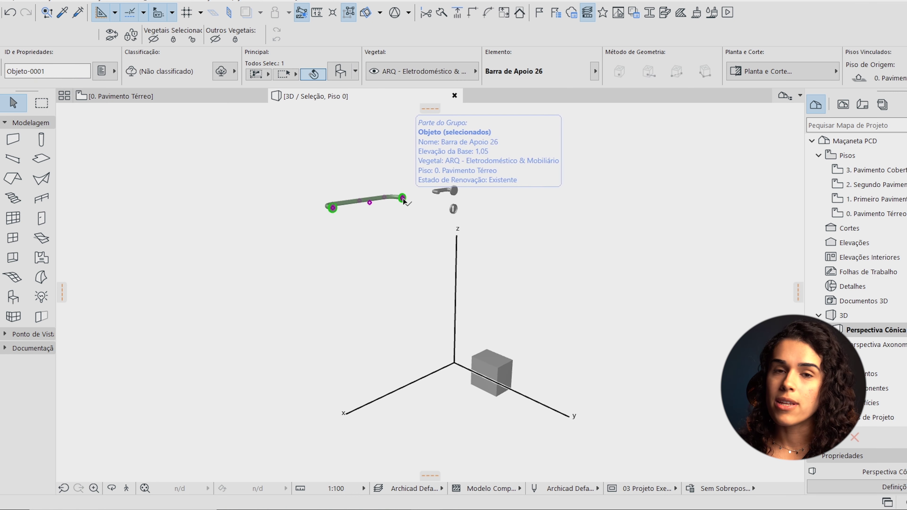
pyautogui.click(402, 198)
pyautogui.rightClick(403, 199)
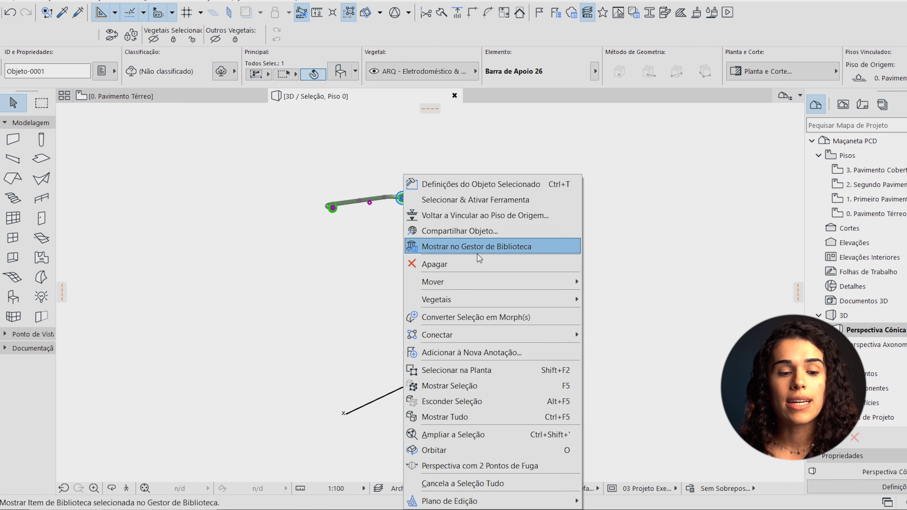
pyautogui.click(517, 317)
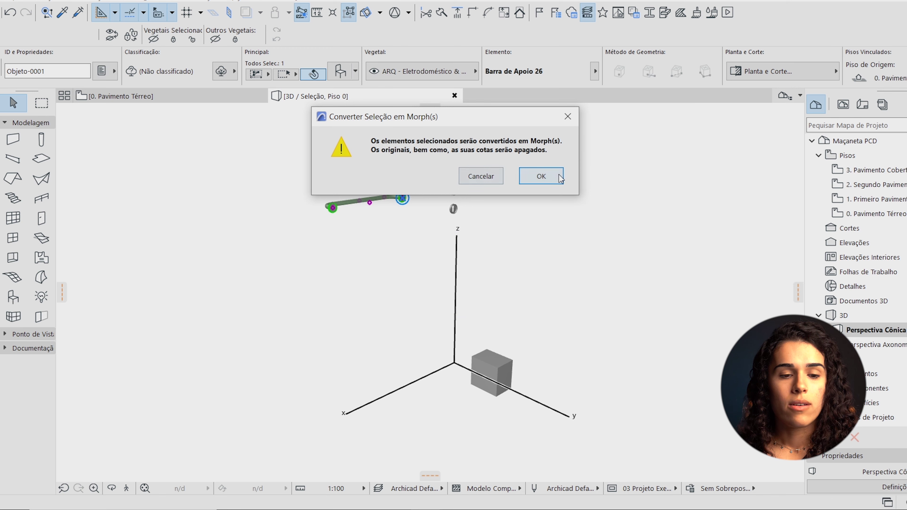
pyautogui.click(541, 176)
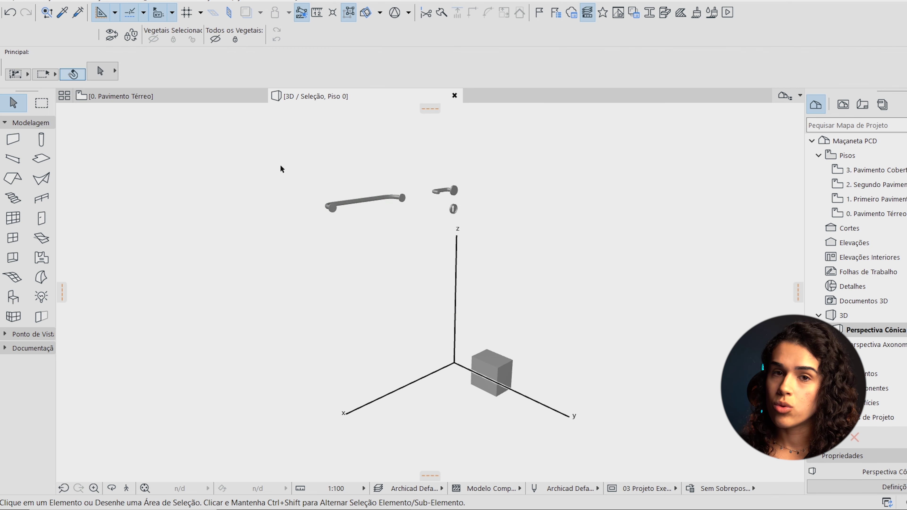
# Step: Select the grab bar and handle morphs in 3D and rotate them 90° about a point on the slab's side face
pyautogui.moveTo(271, 163); pyautogui.dragTo(496, 233)
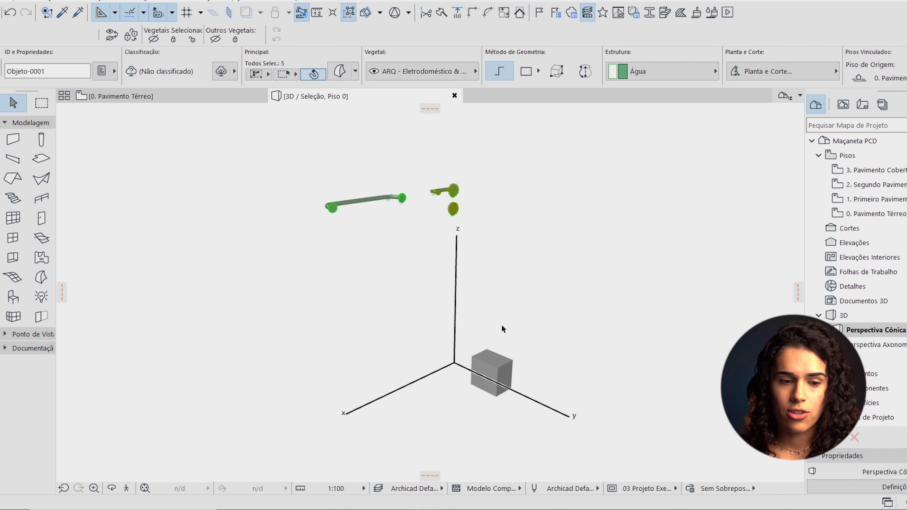
pyautogui.hotkey('ctrl', 'e')
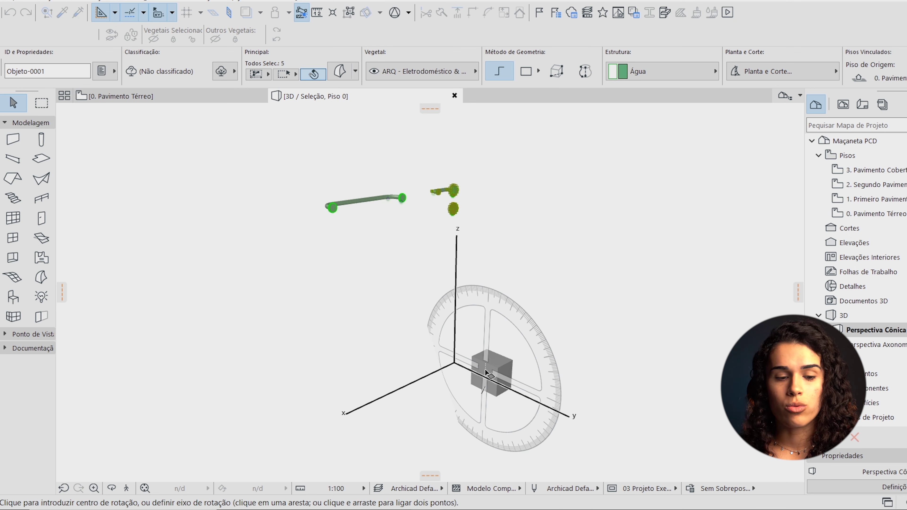
pyautogui.click(486, 370)
pyautogui.click(521, 383)
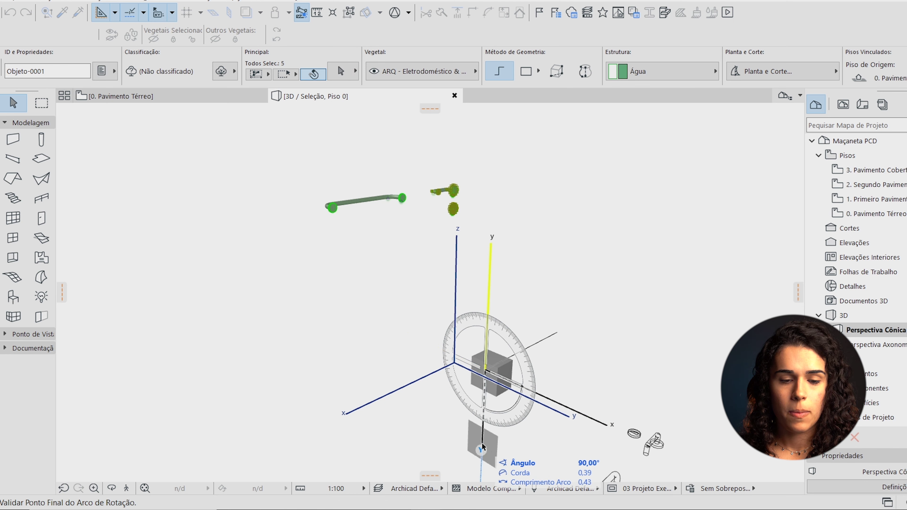
pyautogui.click(484, 447)
# Step: Select all rotated handle and grab bar morphs in the ground floor plan and move them so the handle's base edge sits on the project origin
pyautogui.click(160, 97)
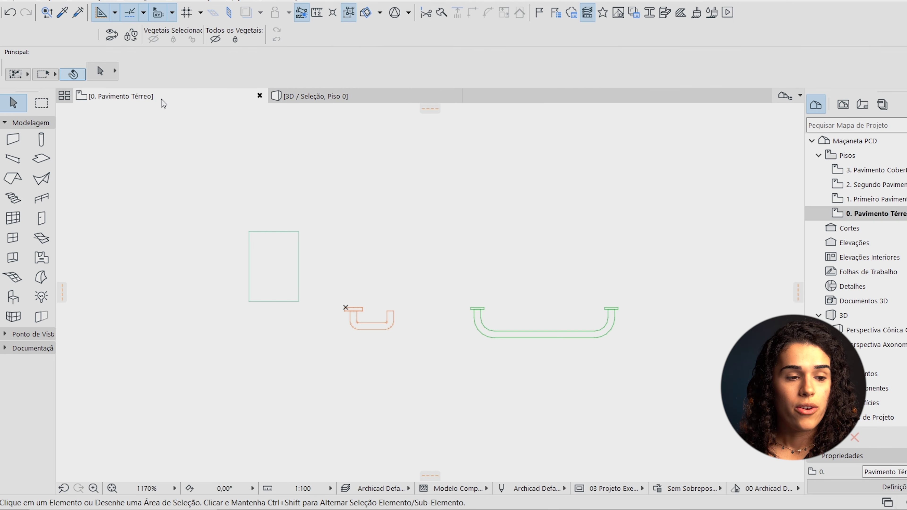
pyautogui.moveTo(389, 243); pyautogui.dragTo(409, 369, button='middle')
pyautogui.press('Escape')
pyautogui.scroll(-4, 414, 381)
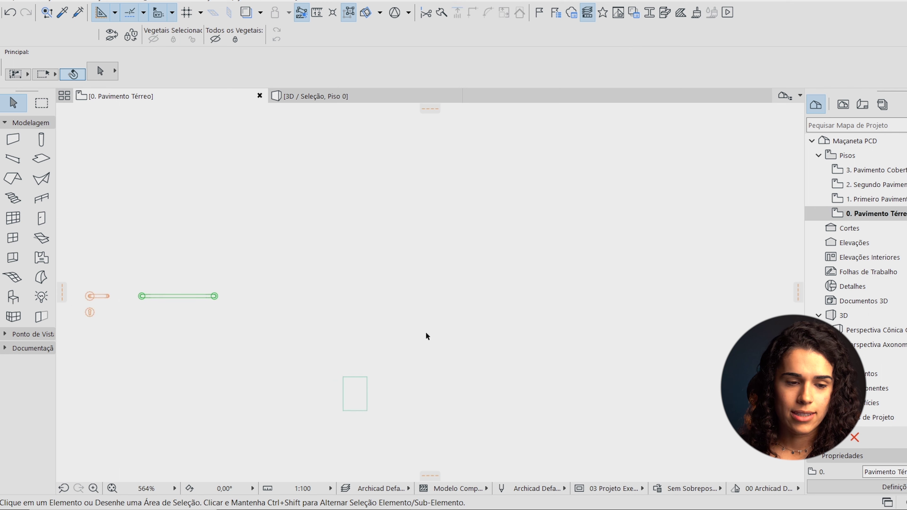
pyautogui.moveTo(340, 170); pyautogui.dragTo(340, 226, button='middle')
pyautogui.moveTo(341, 225); pyautogui.dragTo(586, 360)
pyautogui.hotkey('ctrl', 'a')
pyautogui.scroll(5, 396, 277)
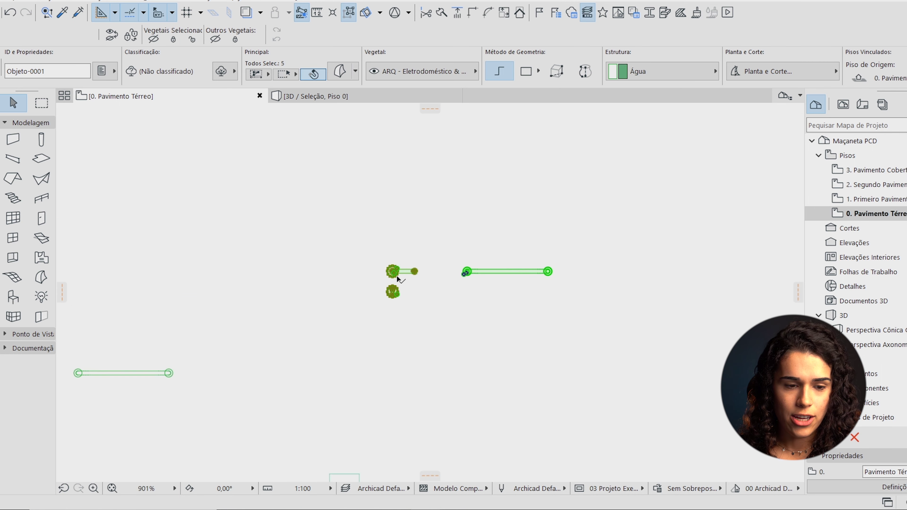
pyautogui.hotkey('ctrl', 'd')
pyautogui.click(374, 274)
pyautogui.scroll(-4, 437, 362)
pyautogui.moveTo(437, 362); pyautogui.dragTo(451, 174, button='middle')
pyautogui.moveTo(477, 373); pyautogui.dragTo(493, 253, button='middle')
pyautogui.scroll(3, 442, 359)
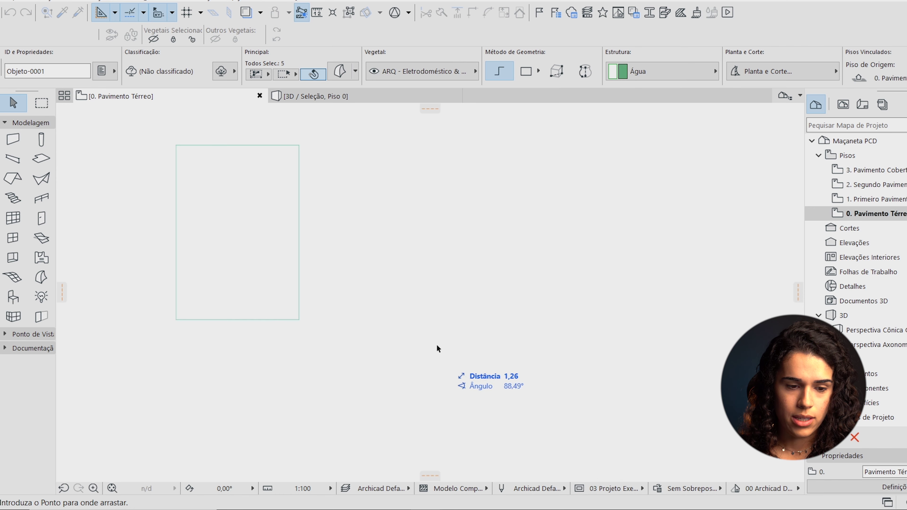
pyautogui.click(417, 336)
# Step: Lower the handle and grab bar morphs vertically in 3D by about 0,09 m toward the ground floor level
pyautogui.click(311, 96)
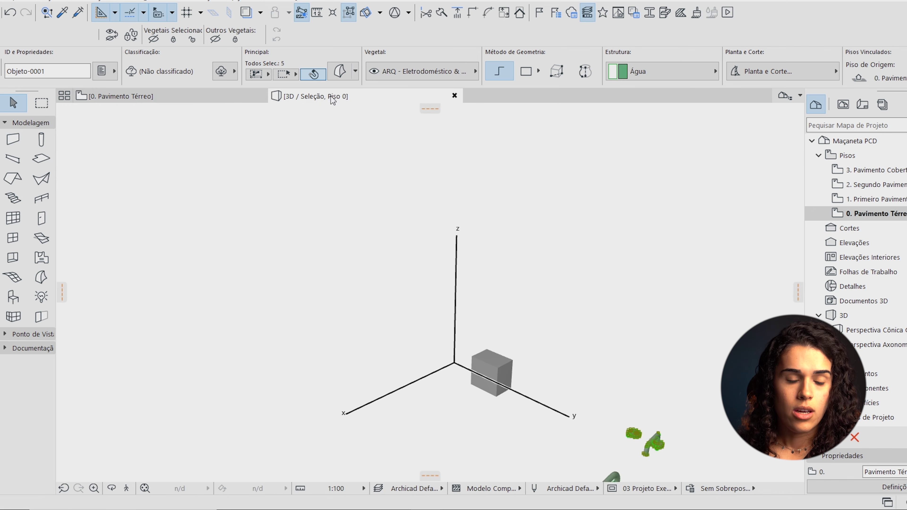
pyautogui.scroll(4, 448, 375)
pyautogui.scroll(-4, 461, 359)
pyautogui.moveTo(258, 287); pyautogui.dragTo(469, 427)
pyautogui.scroll(4, 461, 343)
pyautogui.scroll(2, 461, 341)
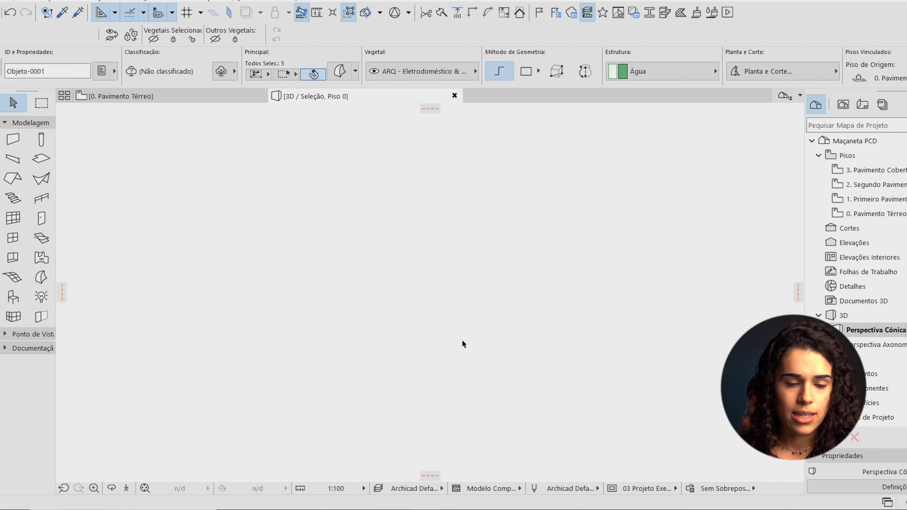
pyautogui.scroll(-2, 463, 341)
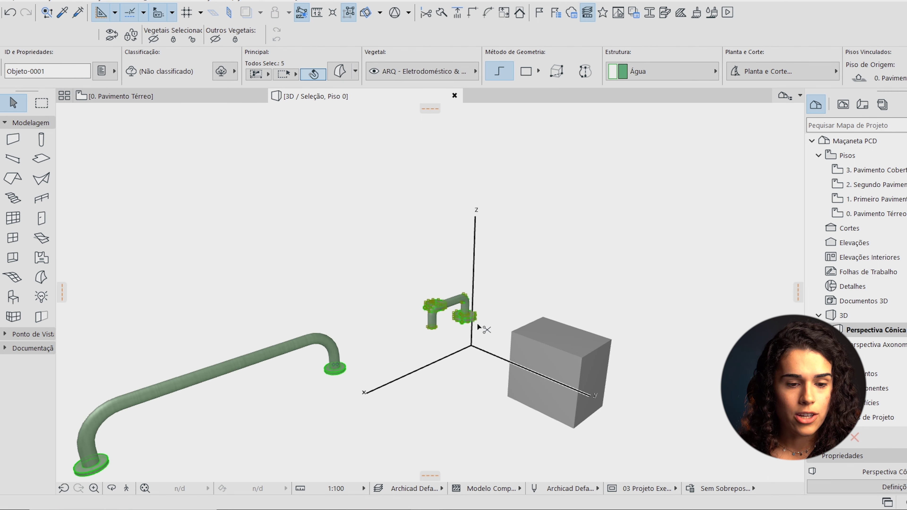
pyautogui.hotkey('ctrl', 'd')
pyautogui.click(476, 344)
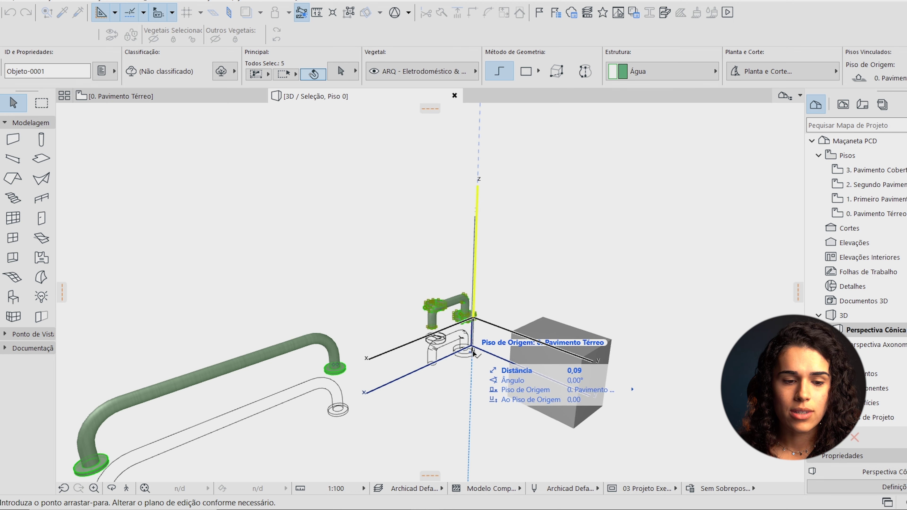
pyautogui.click(473, 352)
# Step: Adjust the height of the handle and grab bar morphs in 3D so the handle's round base aligns with the project origin
pyautogui.scroll(3, 496, 370)
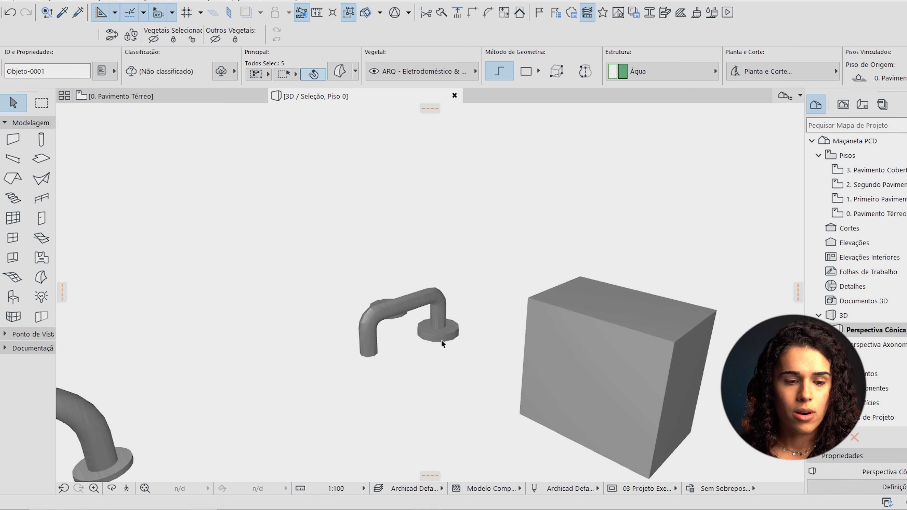
pyautogui.scroll(4, 443, 345)
pyautogui.hotkey('ctrl', 'd')
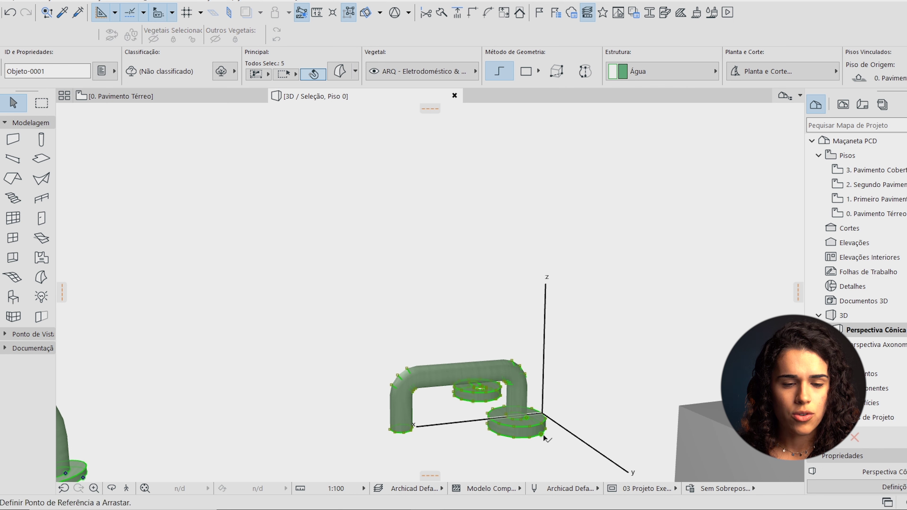
pyautogui.click(542, 414)
pyautogui.hotkey('ctrl', 'd')
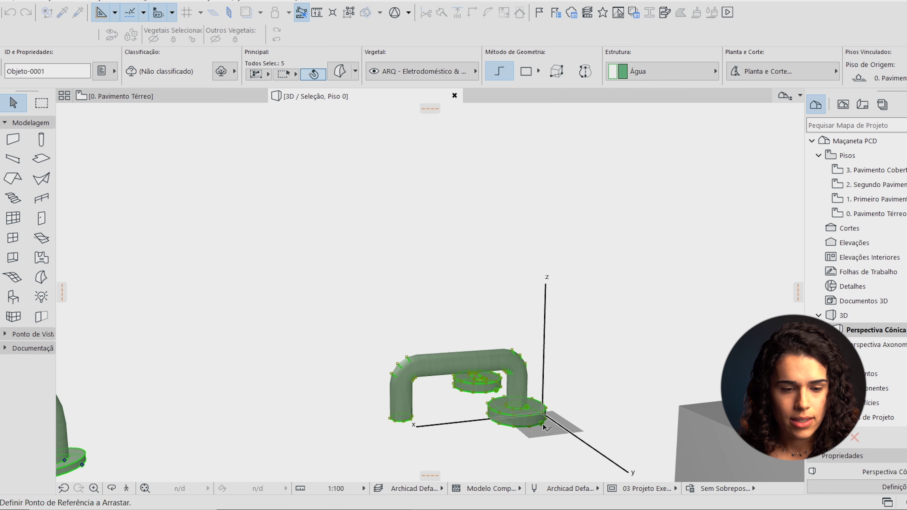
pyautogui.click(543, 414)
pyautogui.press('Escape')
# Step: Draw a vertical section line in the ground floor plan between the slab and the handle, facing the handle, and set the plan scale to 1:20
pyautogui.press('F2')
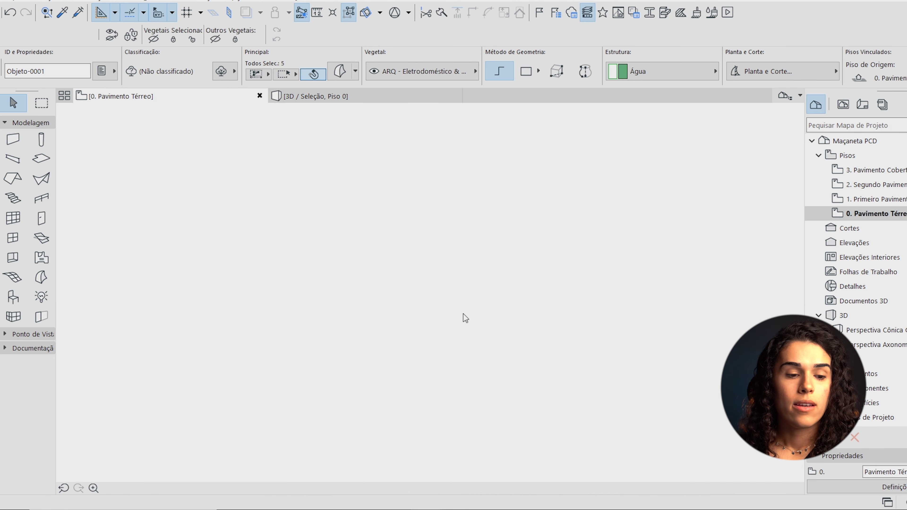
pyautogui.moveTo(518, 341); pyautogui.dragTo(447, 334, button='middle')
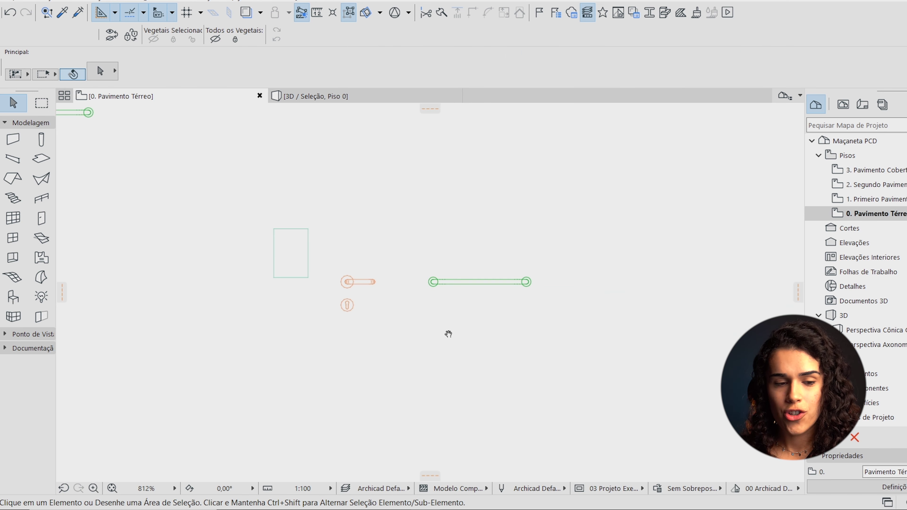
pyautogui.click(29, 334)
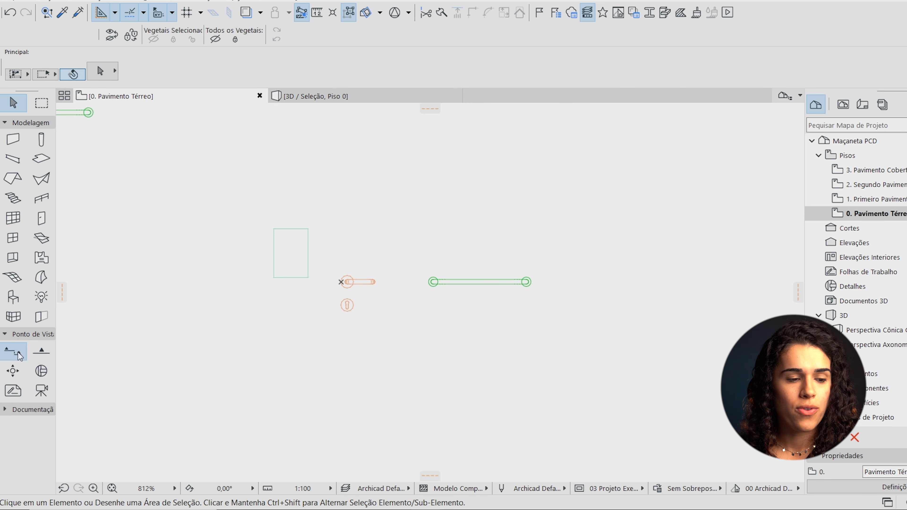
pyautogui.click(314, 202)
pyautogui.click(315, 350)
pyautogui.click(302, 489)
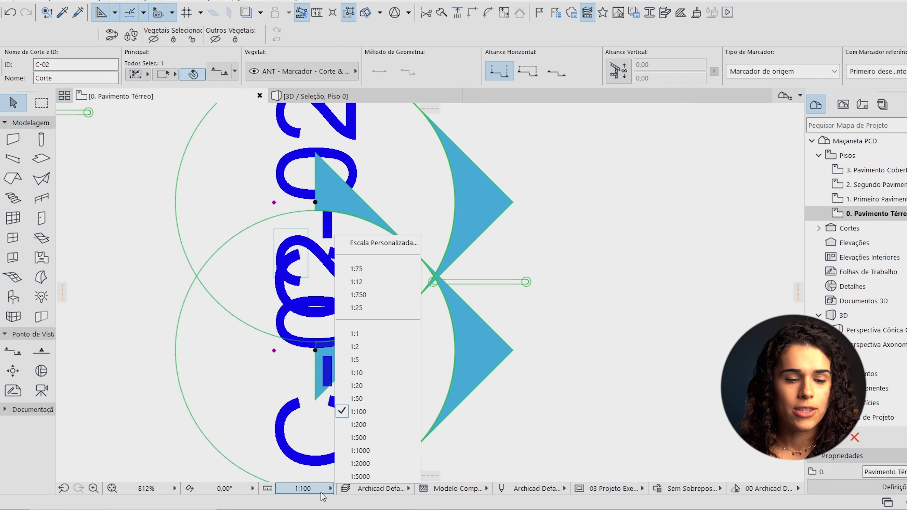
pyautogui.click(357, 386)
pyautogui.scroll(5, 522, 297)
pyautogui.scroll(-5, 334, 304)
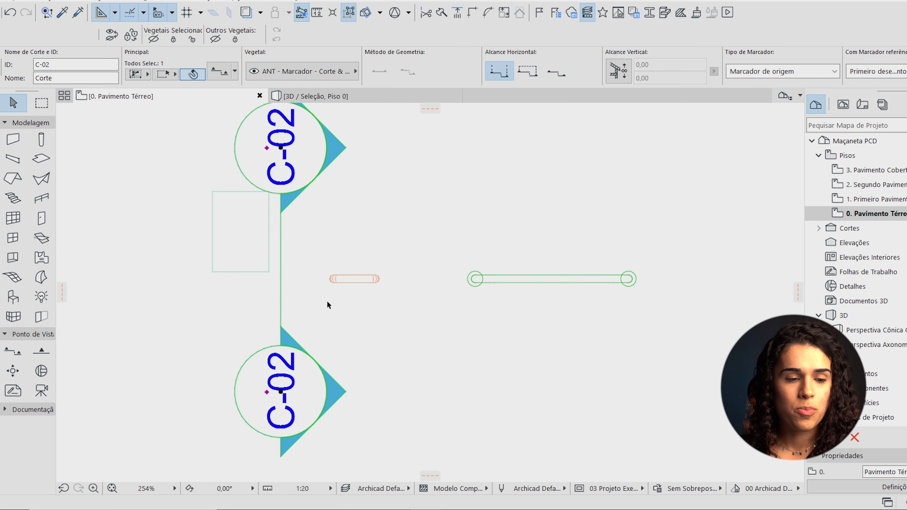
# Step: Open the section with the current view settings, check the handle bases against the ground floor level, and return to the ground floor plan
pyautogui.rightClick(296, 184)
pyautogui.click(361, 225)
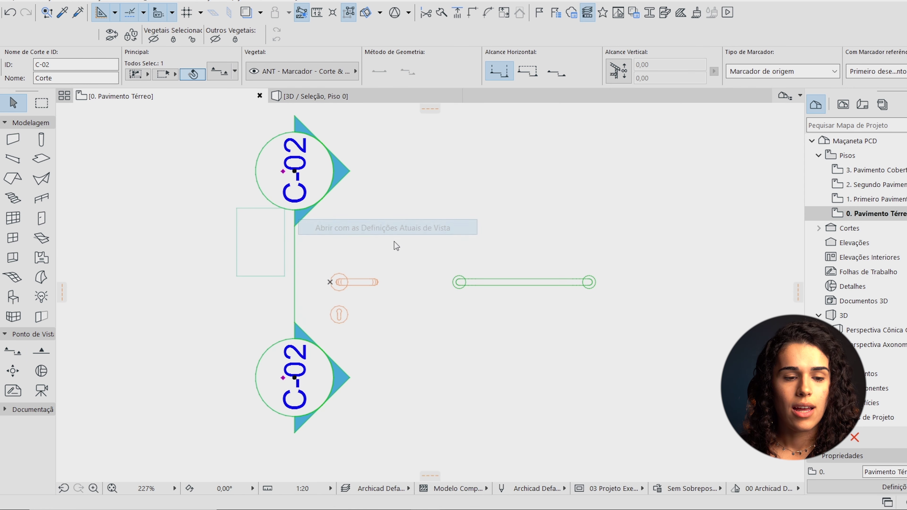
pyautogui.scroll(5, 352, 454)
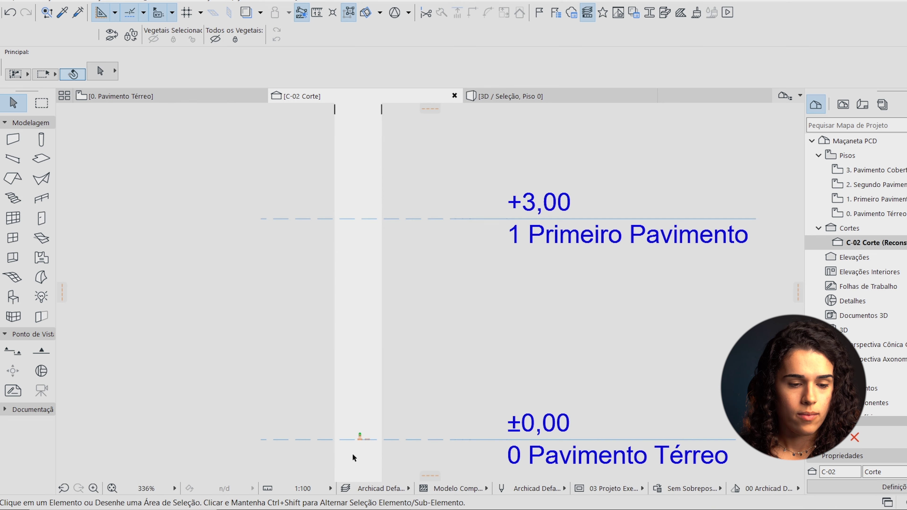
pyautogui.scroll(4, 338, 429)
pyautogui.scroll(-4, 376, 348)
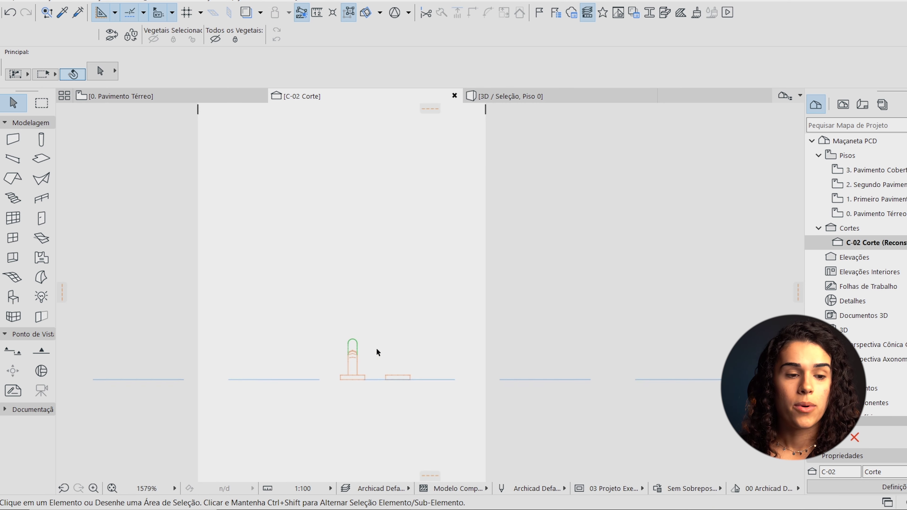
pyautogui.click(118, 96)
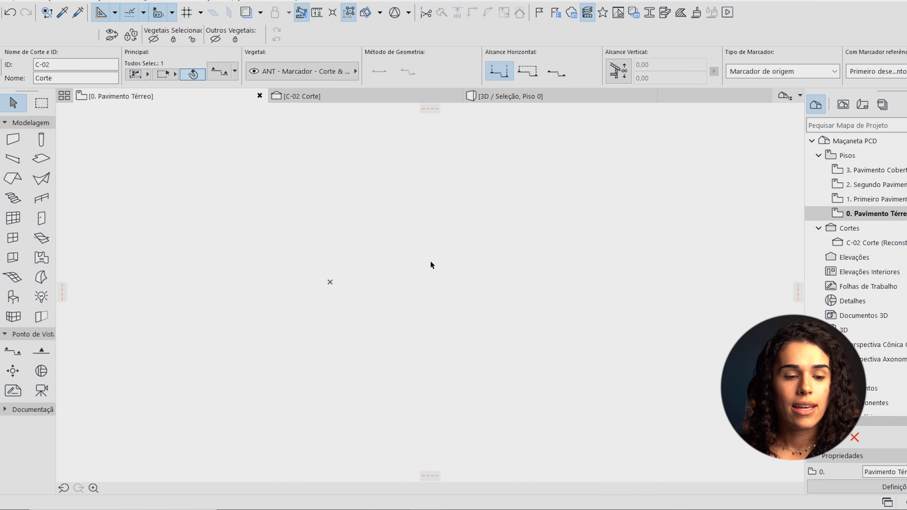
pyautogui.click(330, 265)
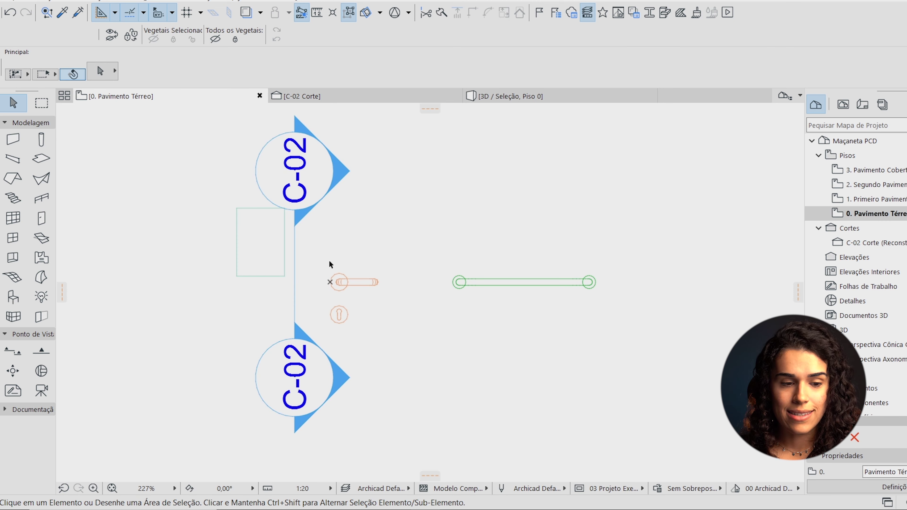
# Step: Delete the C-02 section marker from the ground floor plan together with its viewpoint
pyautogui.click(294, 171)
pyautogui.press('Delete')
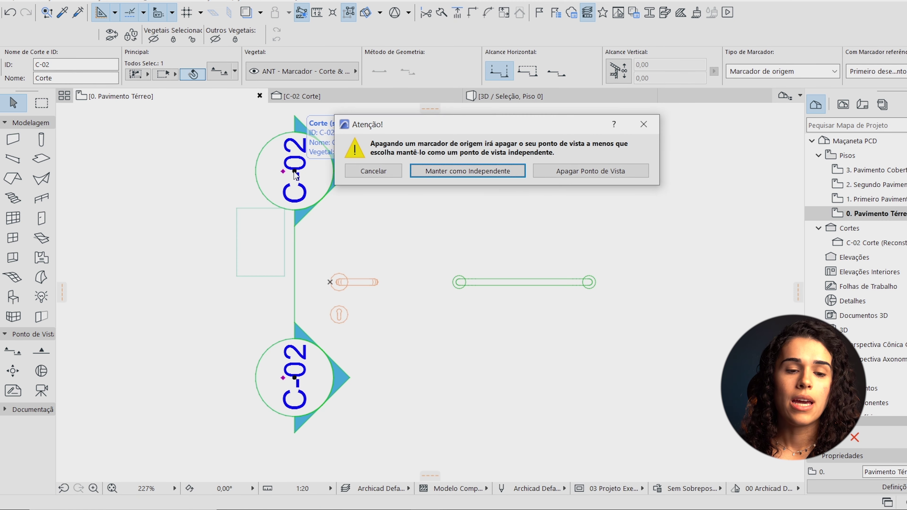
pyautogui.press('Right')
pyautogui.press('Return')
pyautogui.press('Return')
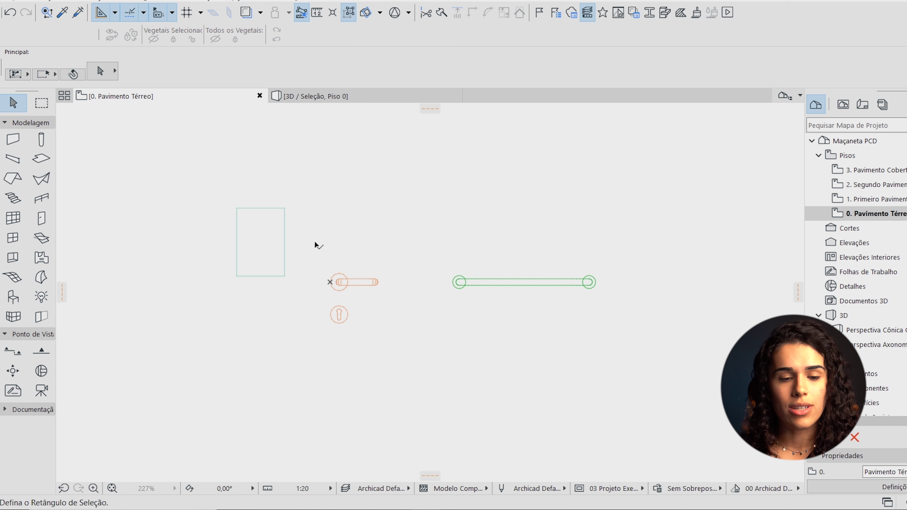
# Step: Save all the handle and grab bar elements in the internal library as a door handle (Maçaneta) component named Maçaneta PCD
pyautogui.hotkey('ctrl', 'a')
pyautogui.click(12, 1)
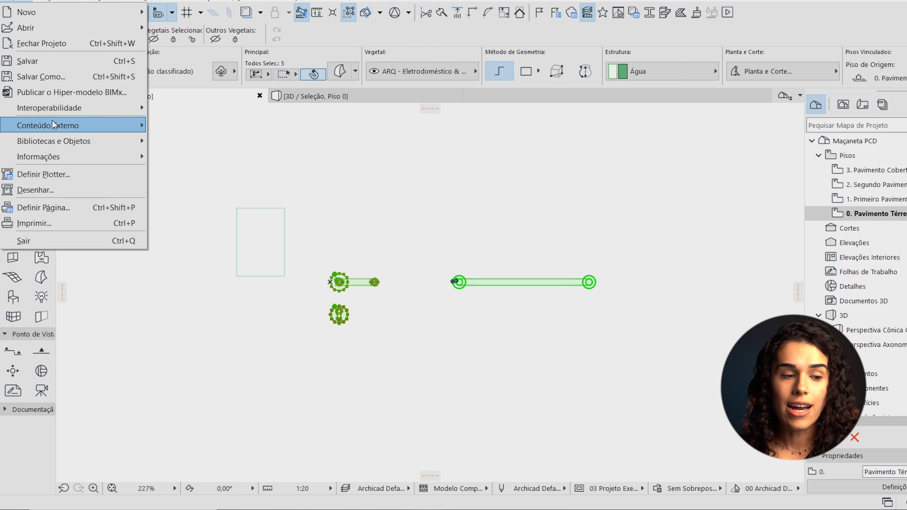
pyautogui.moveTo(54, 145)
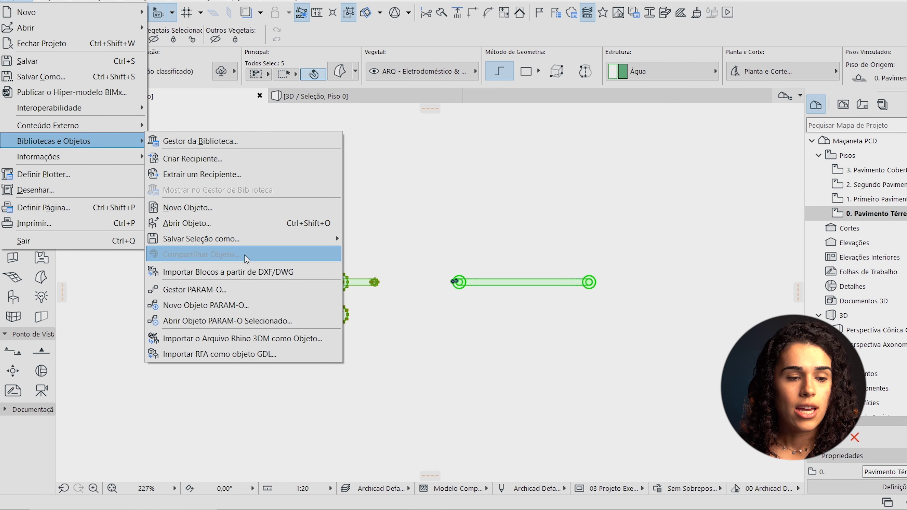
pyautogui.moveTo(256, 246)
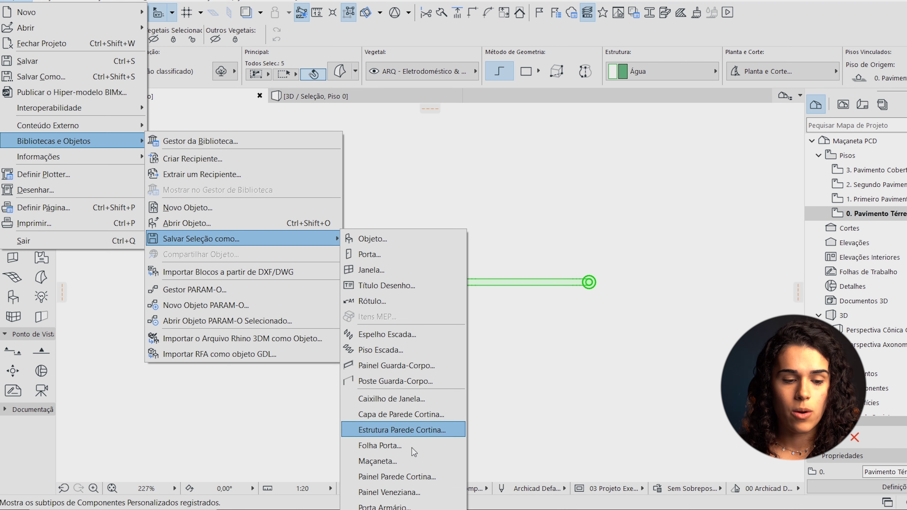
pyautogui.click(416, 461)
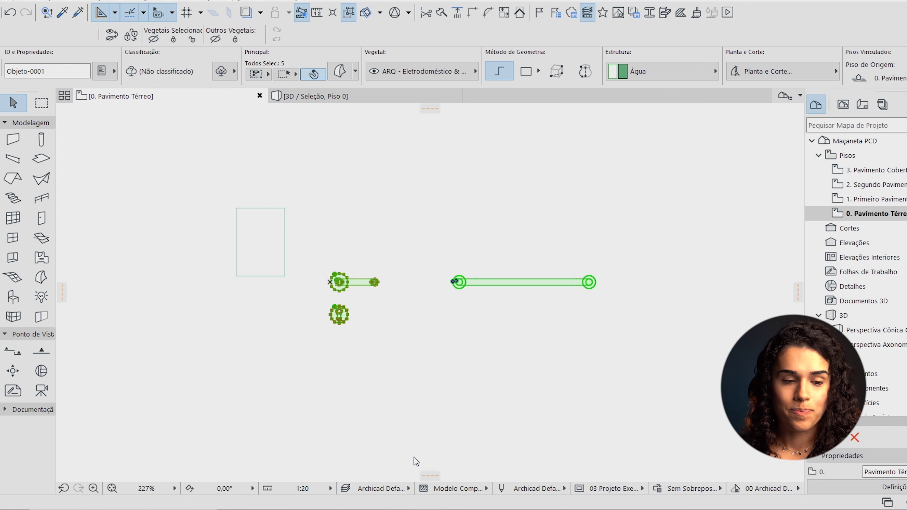
pyautogui.press('Right')
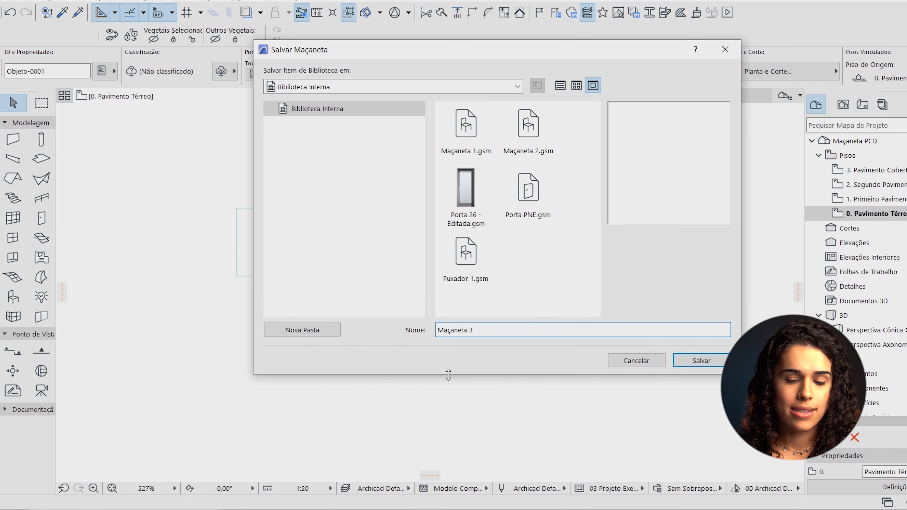
pyautogui.press('Return')
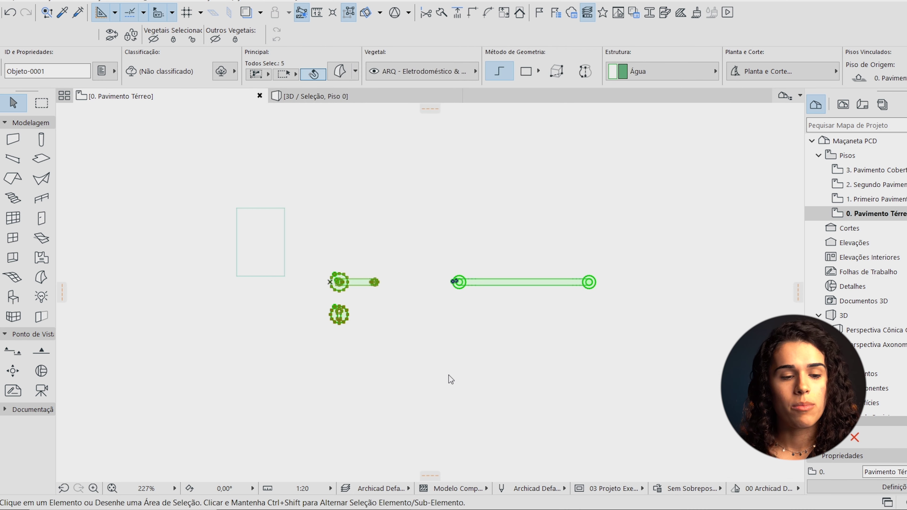
pyautogui.click(546, 179)
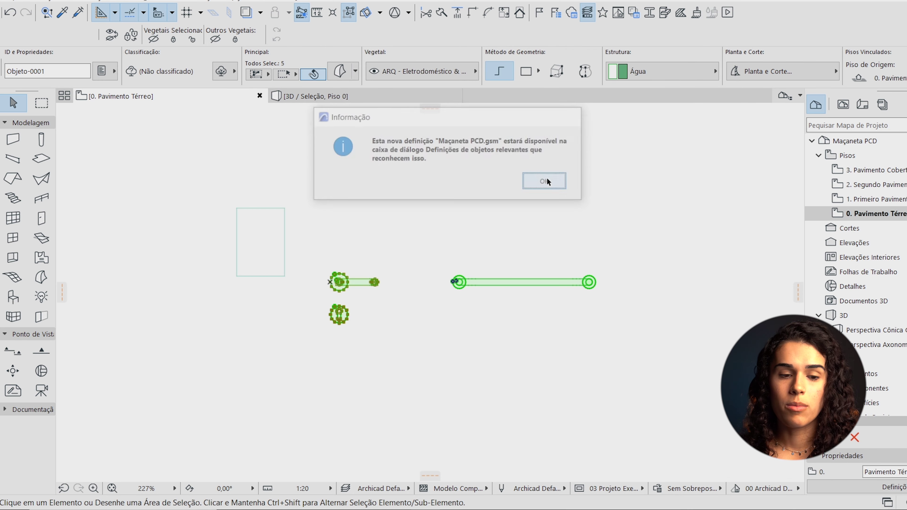
pyautogui.press('Escape')
# Step: In the 3D view, set the Porta 26 door's handle to Personalizado with Maçaneta PCD as the custom handle
pyautogui.click(334, 96)
pyautogui.scroll(2, 400, 234)
pyautogui.keyDown('shift'); pyautogui.moveTo(362, 240); pyautogui.dragTo(173, 293, button='middle'); pyautogui.keyUp('shift')
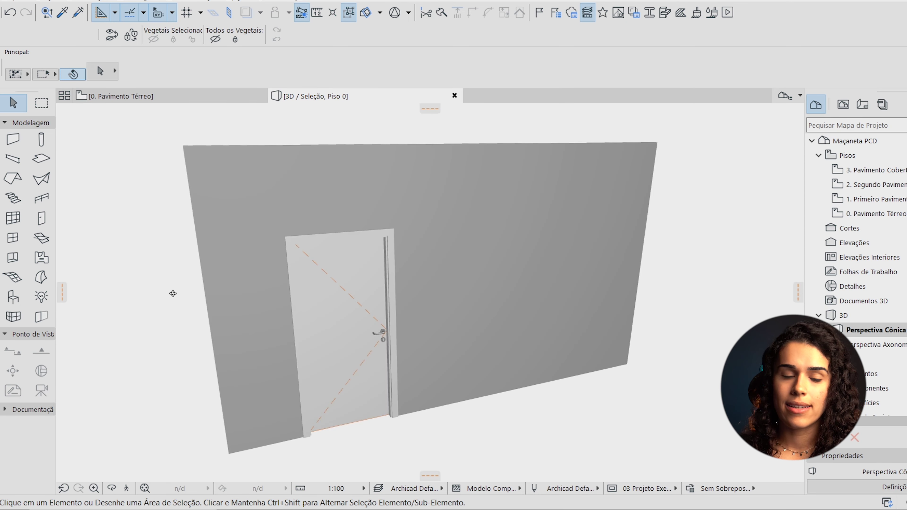
pyautogui.click(348, 295)
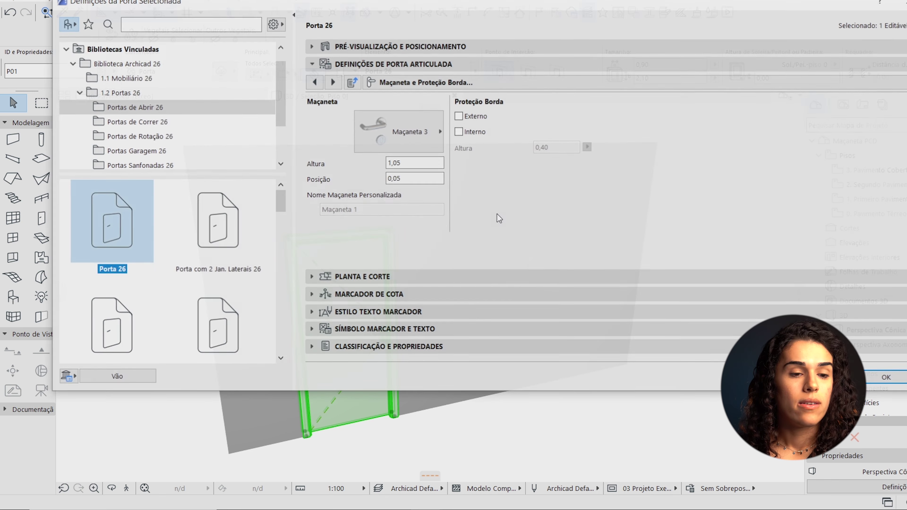
pyautogui.click(415, 134)
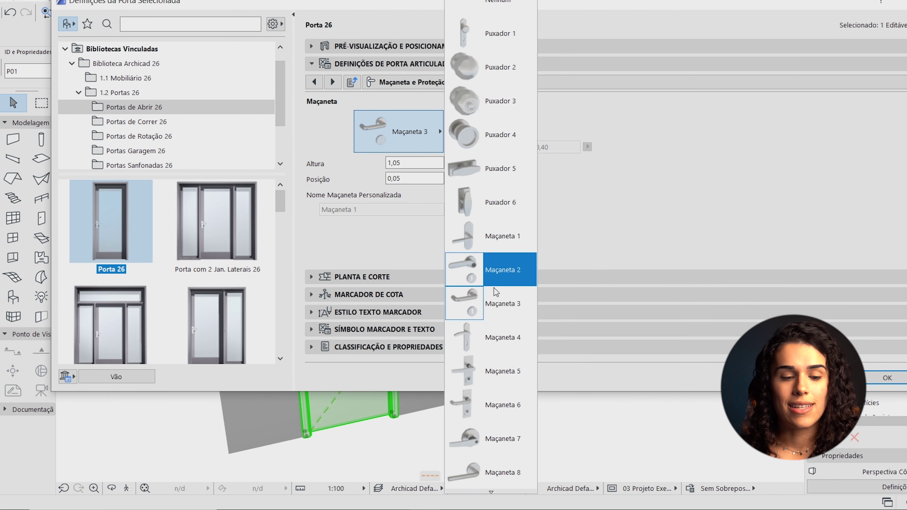
pyautogui.scroll(-3, 480, 368)
pyautogui.click(499, 465)
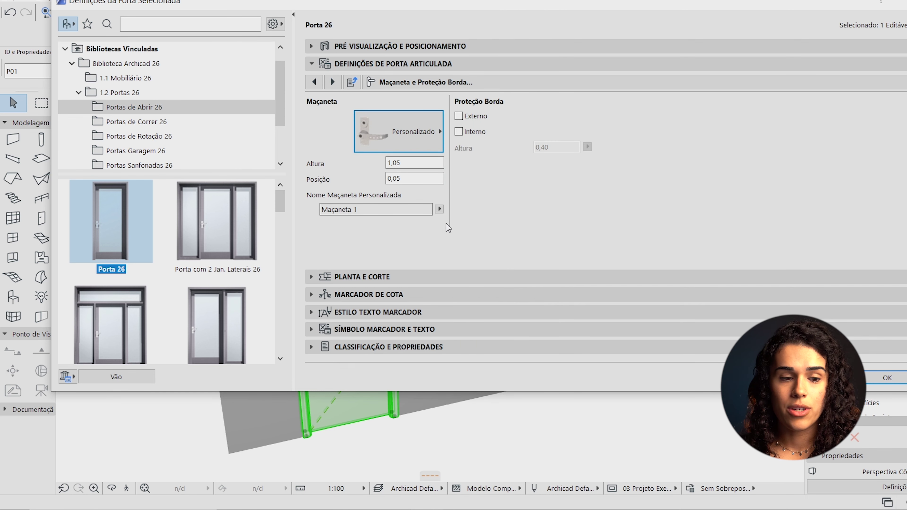
pyautogui.click(440, 210)
pyautogui.click(468, 232)
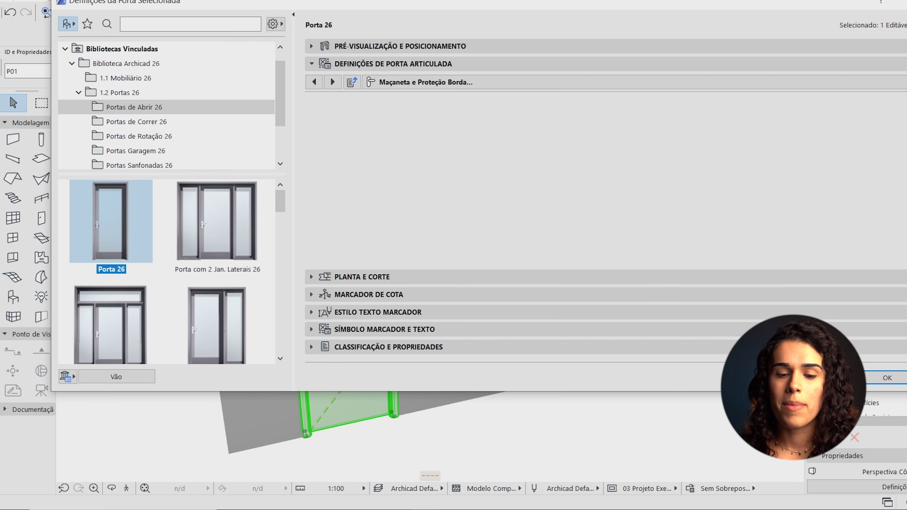
pyautogui.click(879, 381)
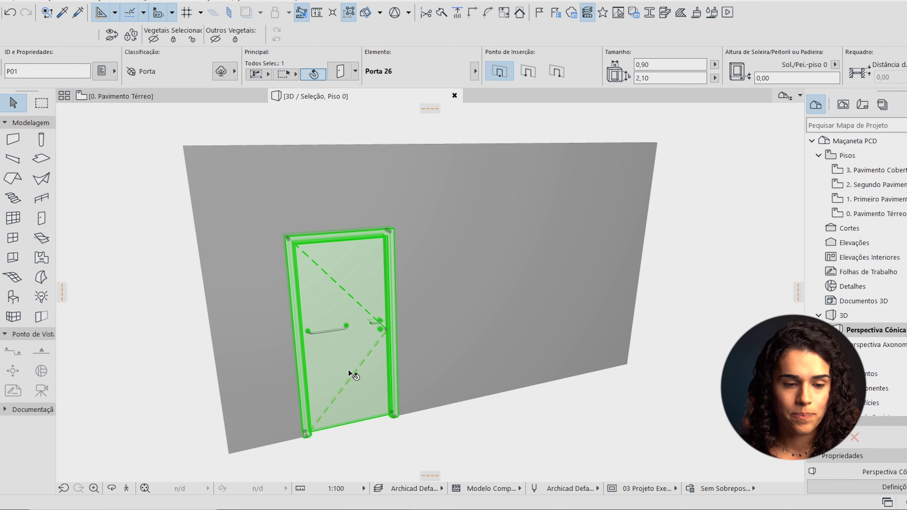
# Step: Inspect the custom handle and grab bar on both sides of the door in 3D
pyautogui.keyDown('shift'); pyautogui.moveTo(344, 359); pyautogui.dragTo(417, 278, button='middle'); pyautogui.keyUp('shift')
pyautogui.scroll(3, 333, 351)
pyautogui.moveTo(353, 273); pyautogui.dragTo(507, 284)
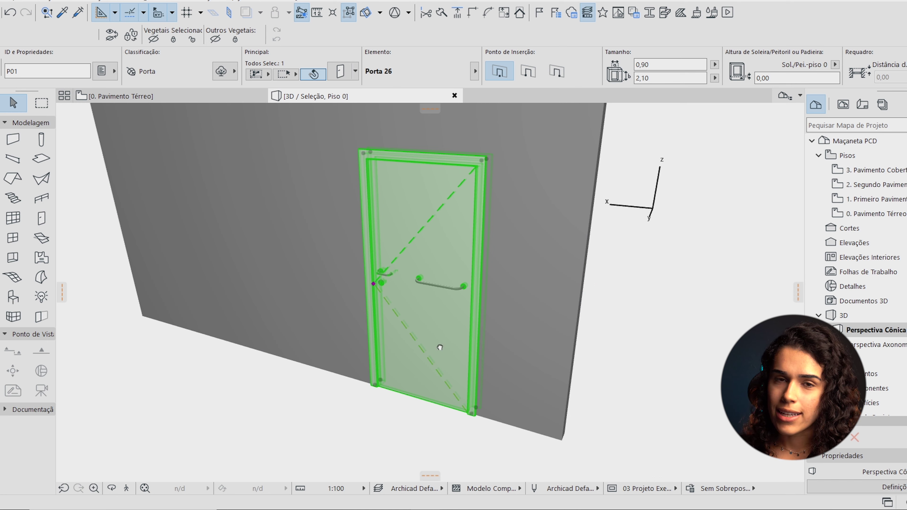
pyautogui.moveTo(439, 348); pyautogui.dragTo(450, 346)
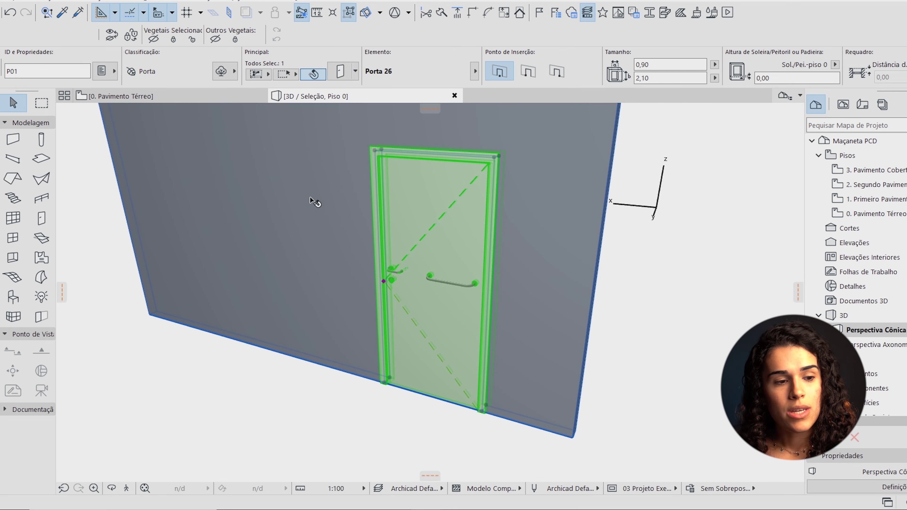
pyautogui.press('Escape')
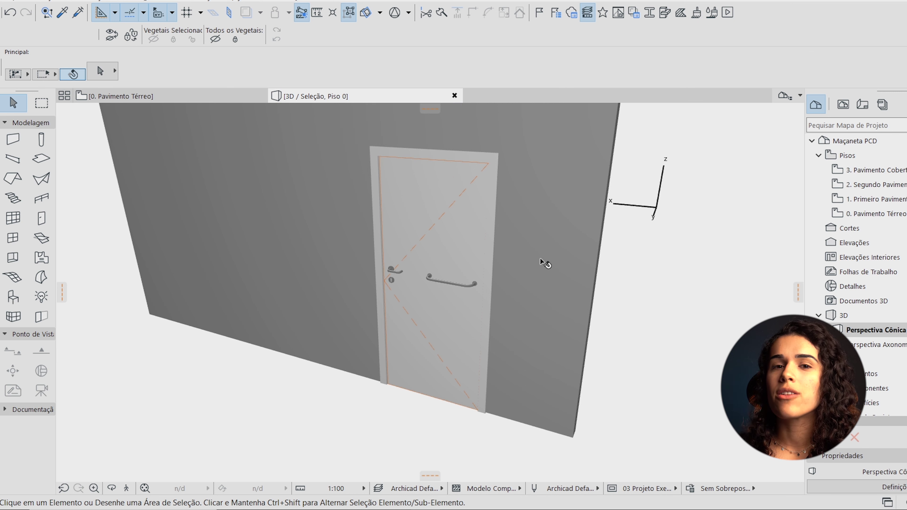
# Step: In the ground floor plan, search the Door tool's default library for "vitrine" and choose Vitrine 26 as the door type
pyautogui.click(121, 96)
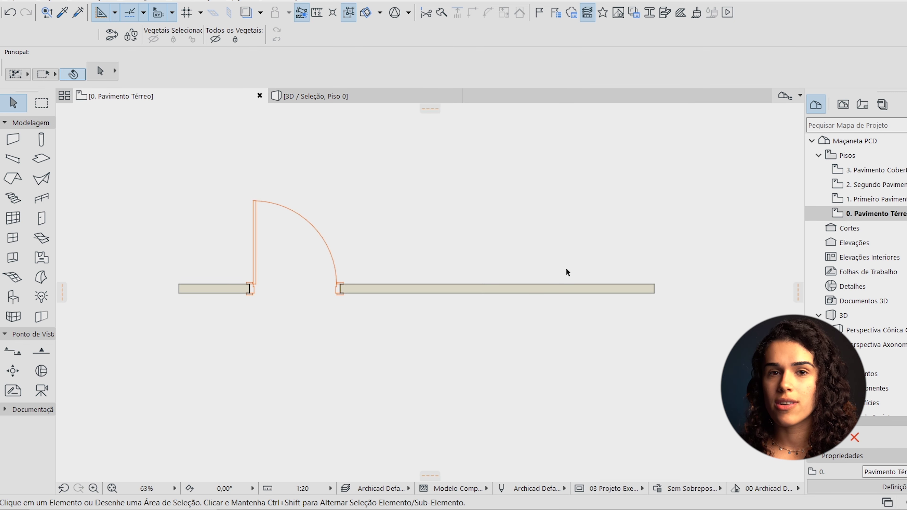
pyautogui.click(42, 218)
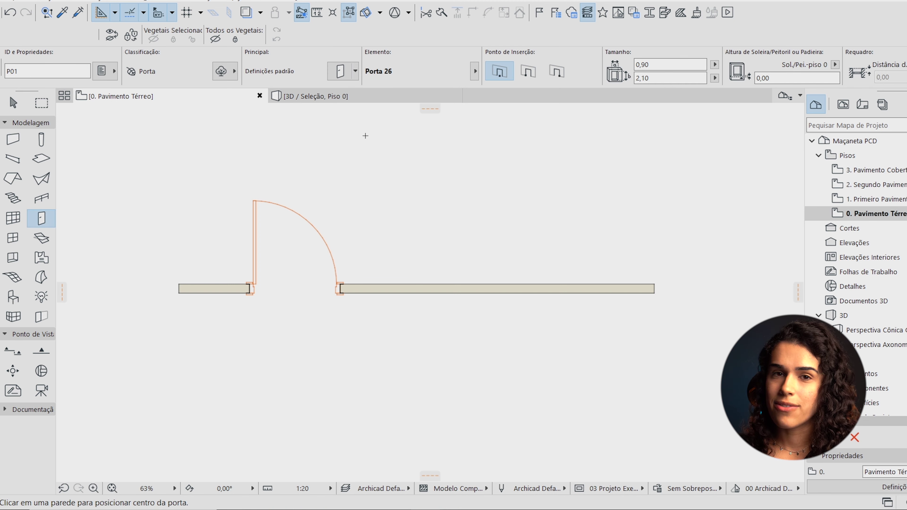
pyautogui.click(340, 71)
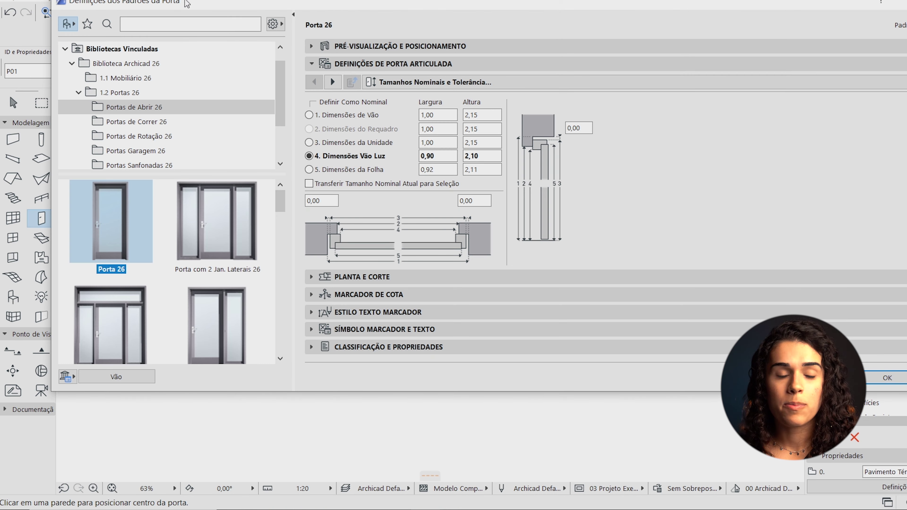
pyautogui.click(201, 25)
pyautogui.write('v')
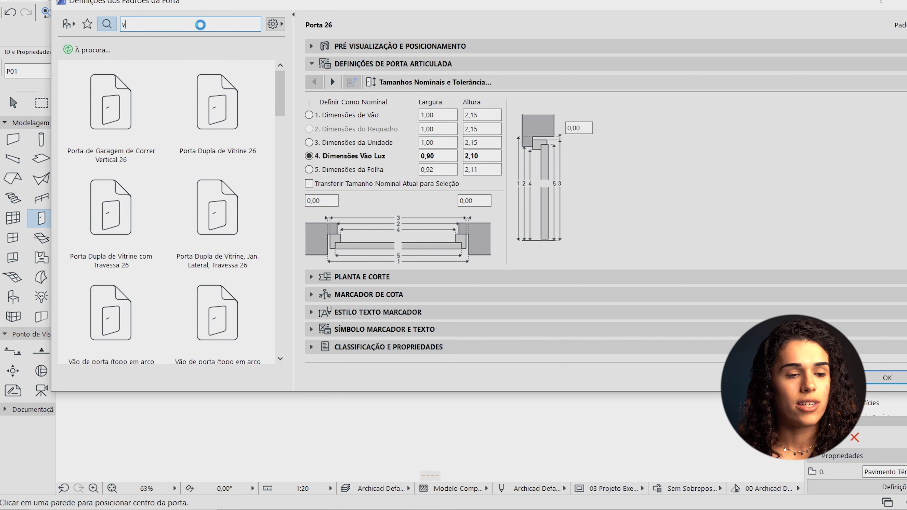
pyautogui.write('itrine')
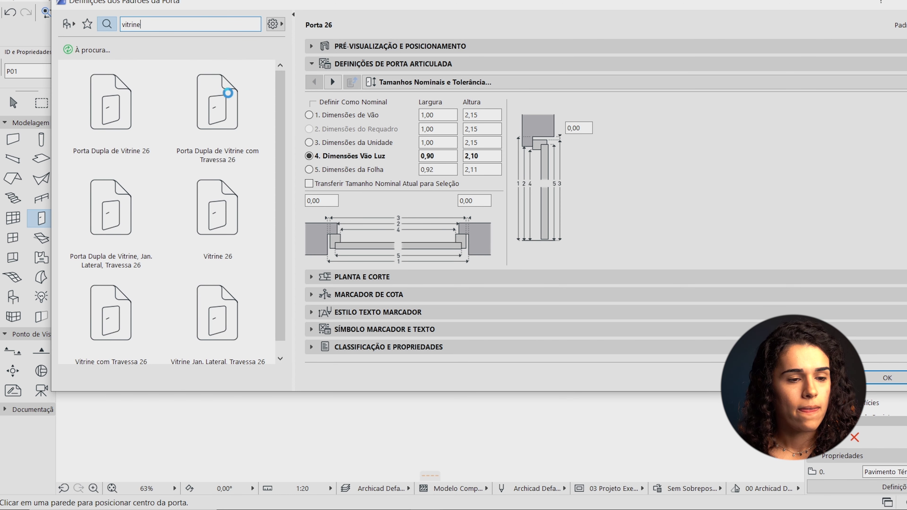
pyautogui.click(218, 209)
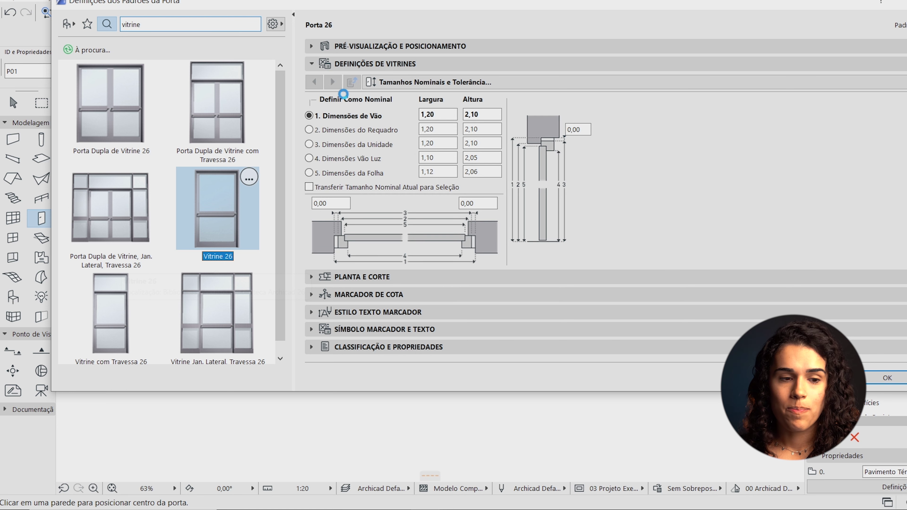
# Step: Set Vitrine 26's internal handle to the custom Maçaneta PCD and its external handle to Maçaneta 3
pyautogui.click(443, 89)
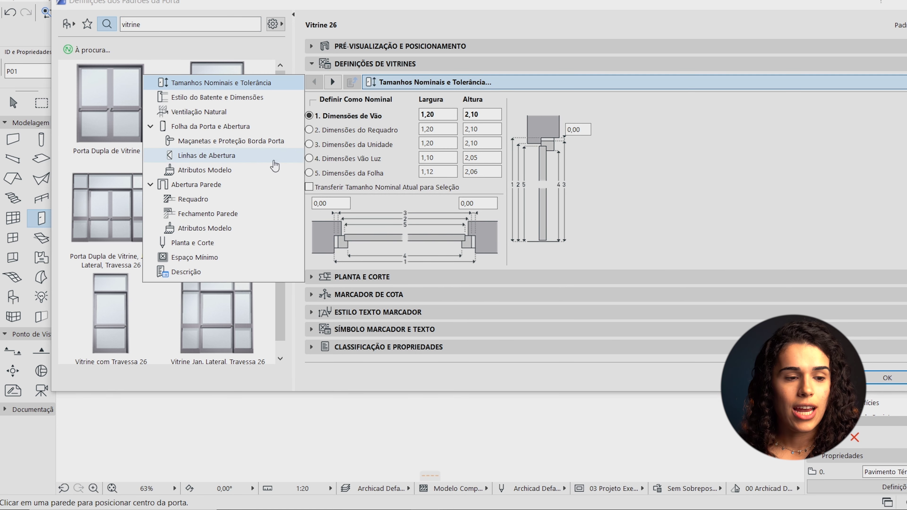
pyautogui.click(286, 140)
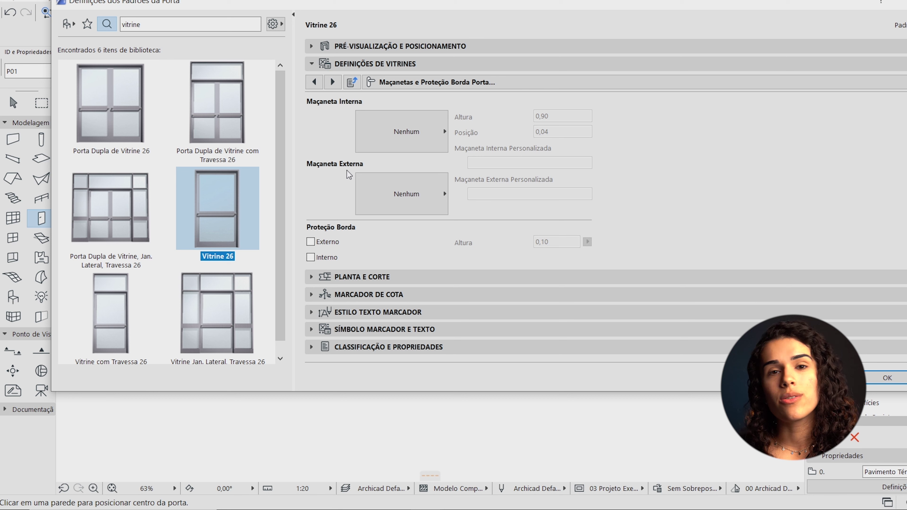
pyautogui.click(393, 144)
pyautogui.scroll(-6, 522, 404)
pyautogui.click(502, 475)
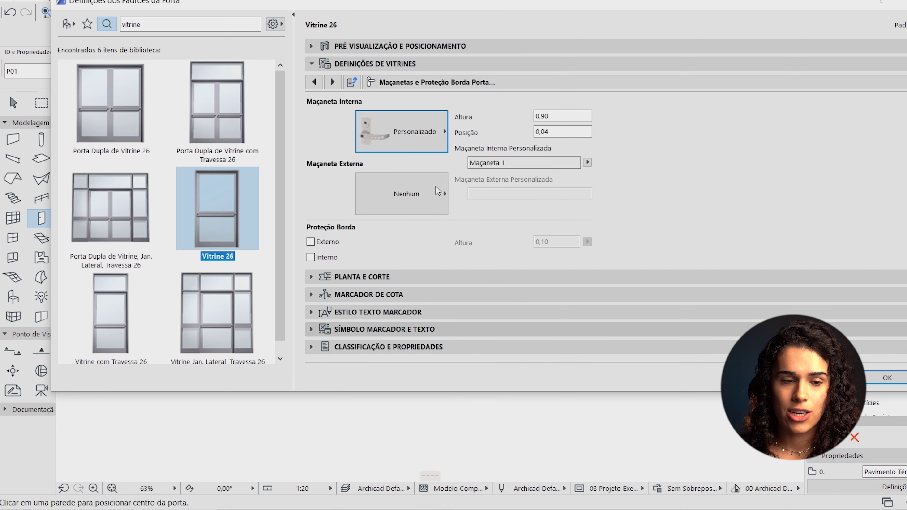
pyautogui.click(587, 163)
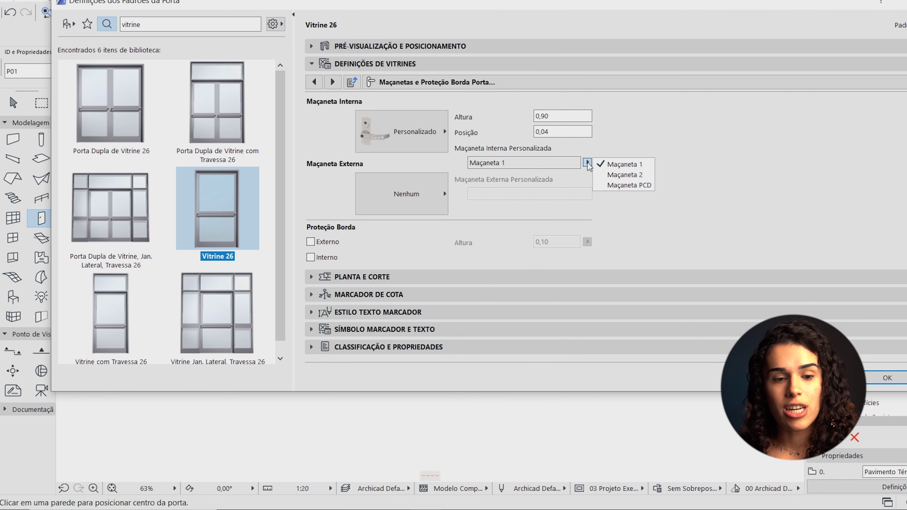
pyautogui.click(608, 184)
pyautogui.click(399, 194)
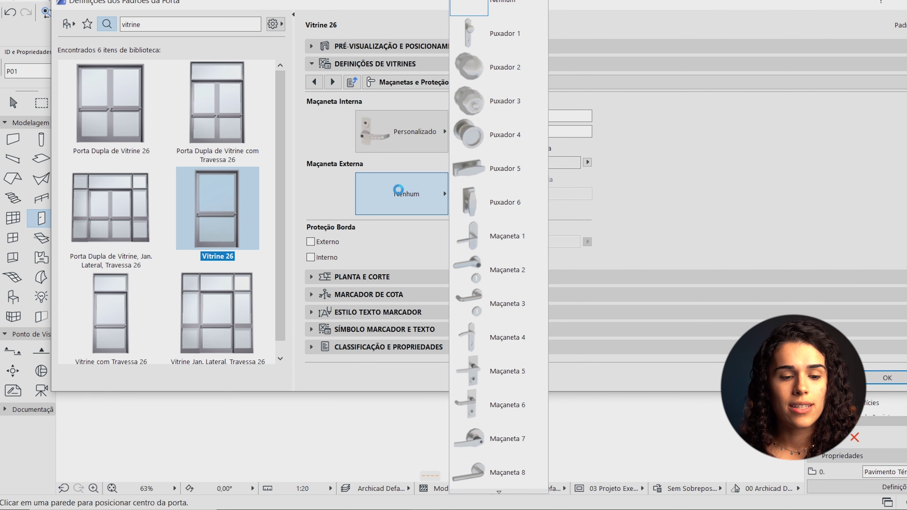
pyautogui.click(518, 304)
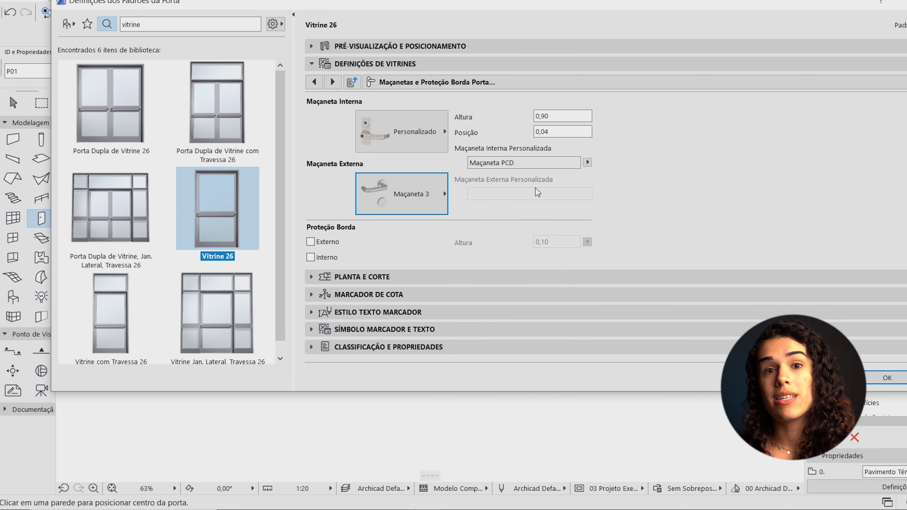
# Step: Set the internal handle's height to 1,10 and show the Vitrine 26 door in the 3D preview
pyautogui.doubleClick(548, 116)
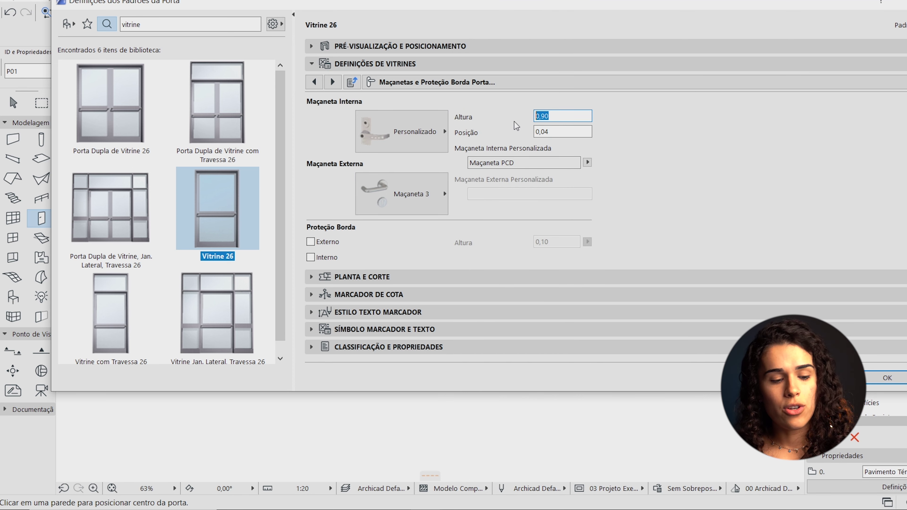
pyautogui.write('1,')
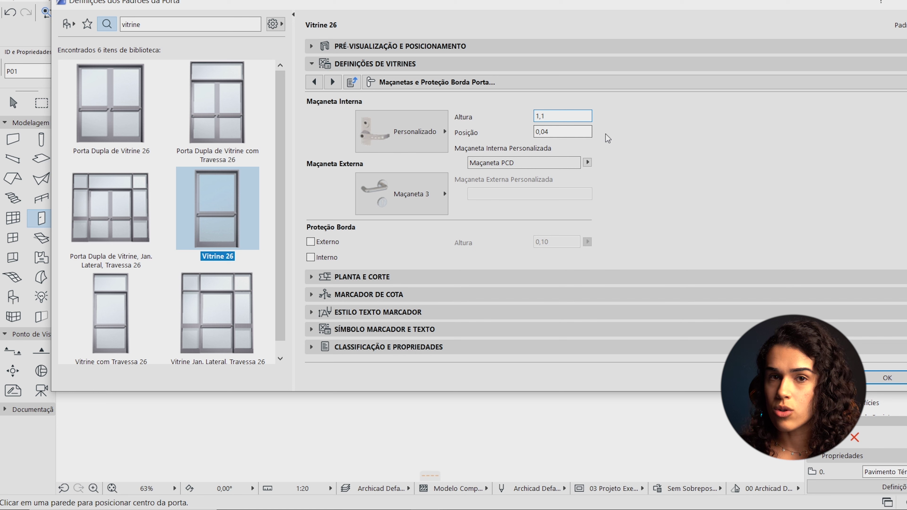
pyautogui.write('1')
pyautogui.press('Return')
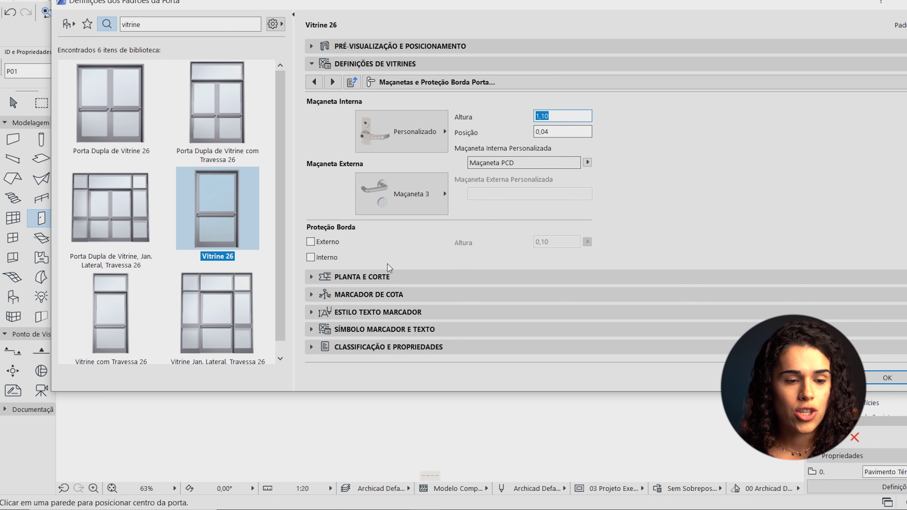
pyautogui.click(571, 45)
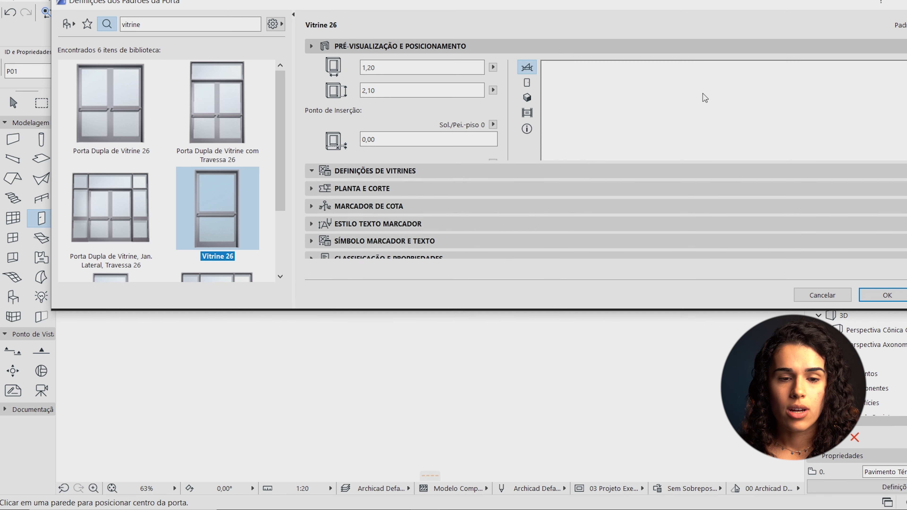
pyautogui.click(526, 97)
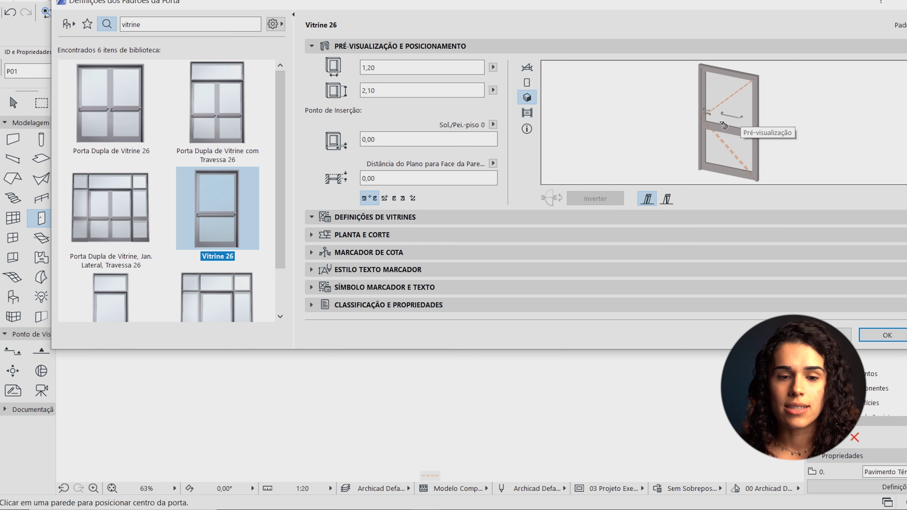
# Step: Enable Vitrine 26's edge protection on both the external and internal sides, with a height of 0,40
pyautogui.click(709, 122)
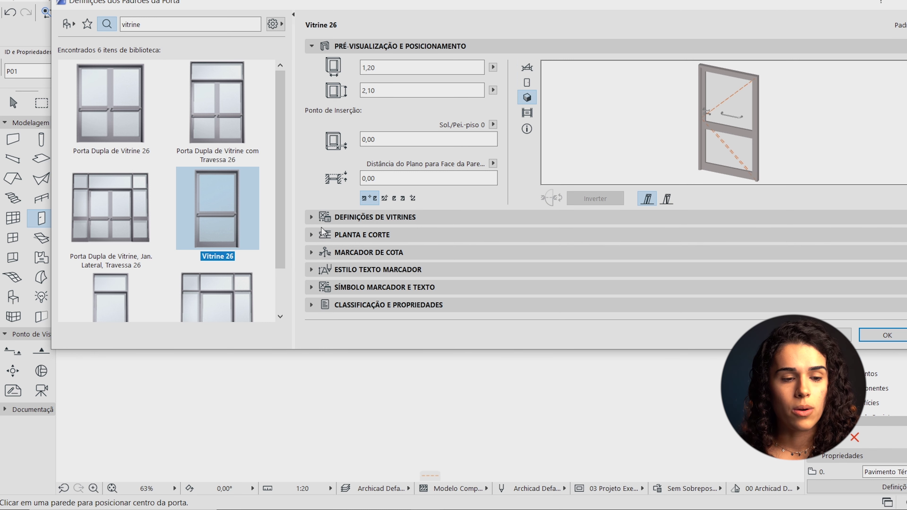
pyautogui.click(461, 216)
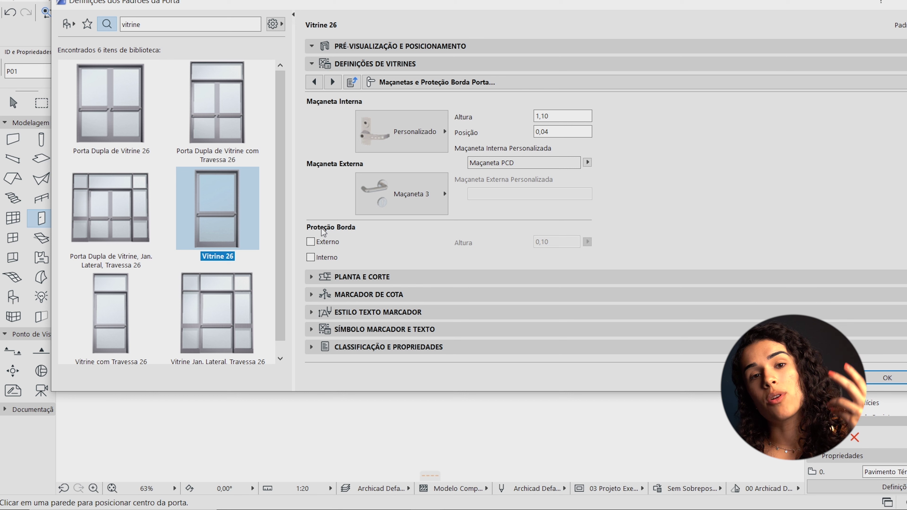
pyautogui.click(311, 241)
pyautogui.click(310, 257)
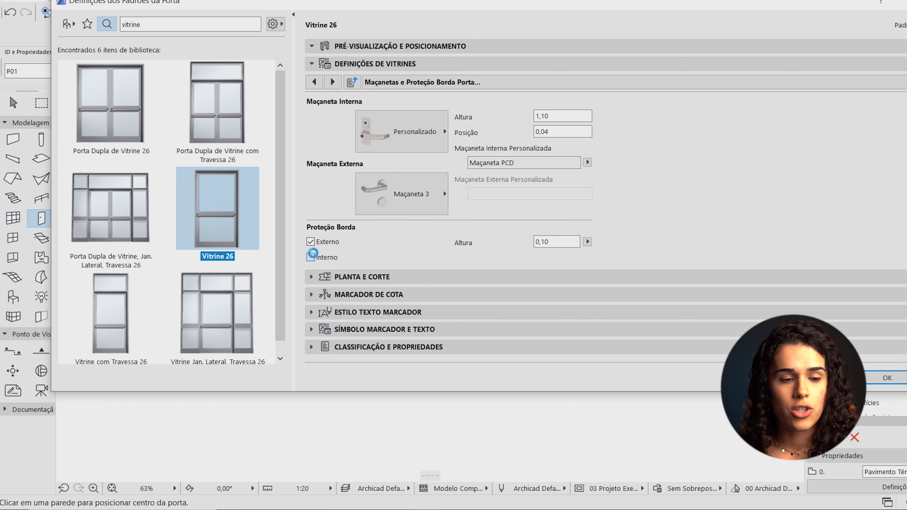
pyautogui.doubleClick(560, 242)
pyautogui.write(',4')
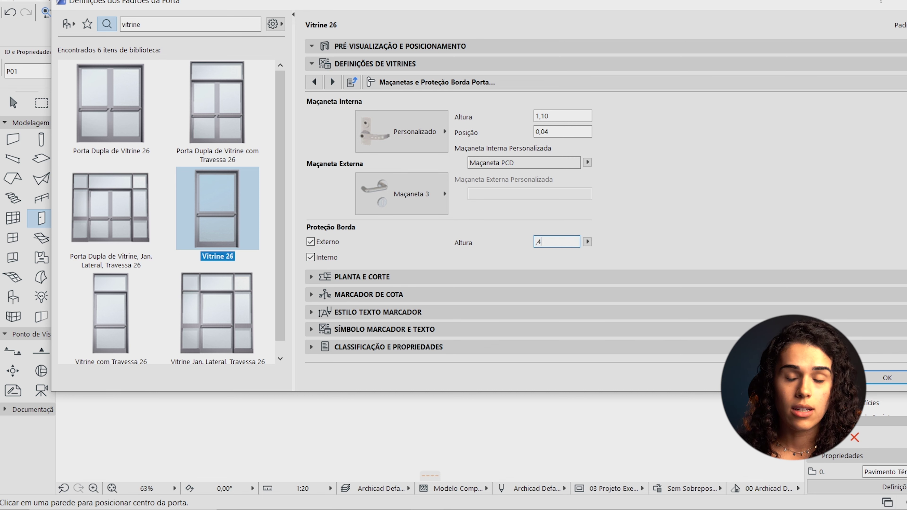
pyautogui.press('Tab')
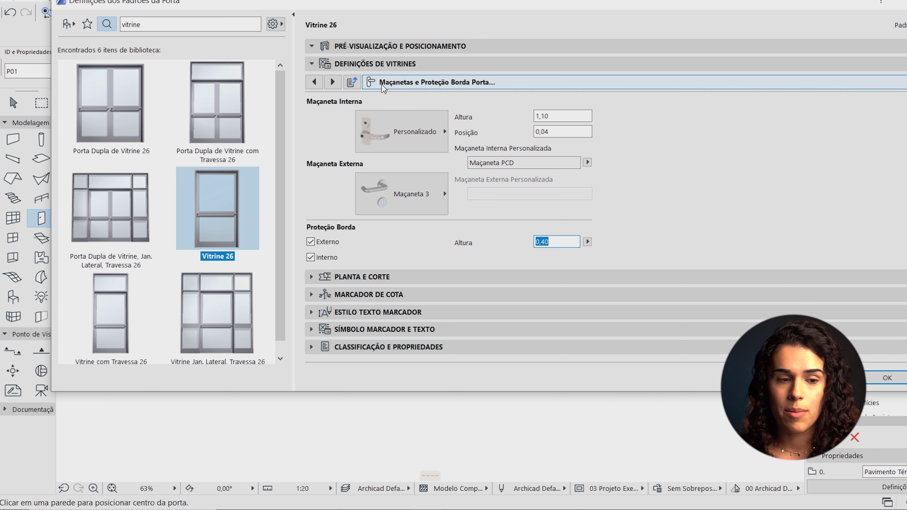
# Step: Set Vitrine 26's door leaf to Estilo 1 with a leaf thickness of 0,03
pyautogui.click(315, 82)
pyautogui.click(314, 82)
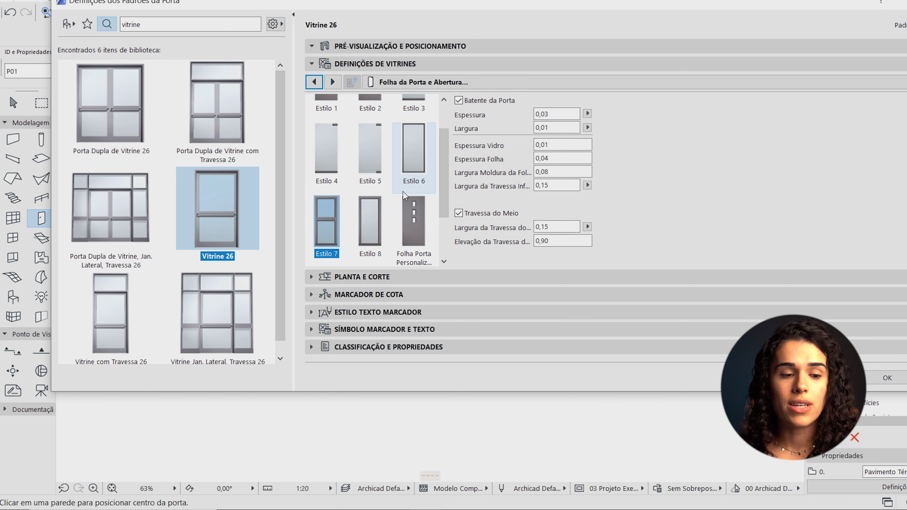
pyautogui.scroll(1, 389, 212)
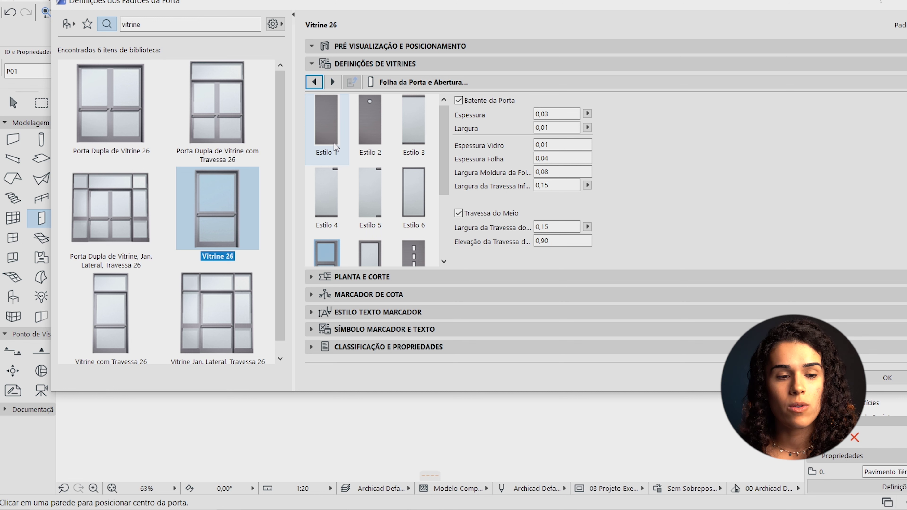
pyautogui.click(326, 128)
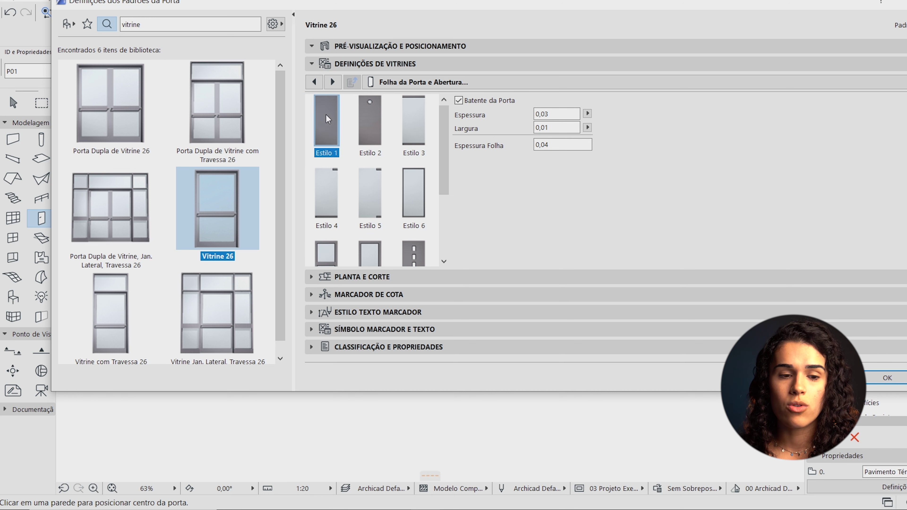
pyautogui.click(580, 145)
pyautogui.moveTo(582, 142); pyautogui.dragTo(484, 149)
pyautogui.write(',')
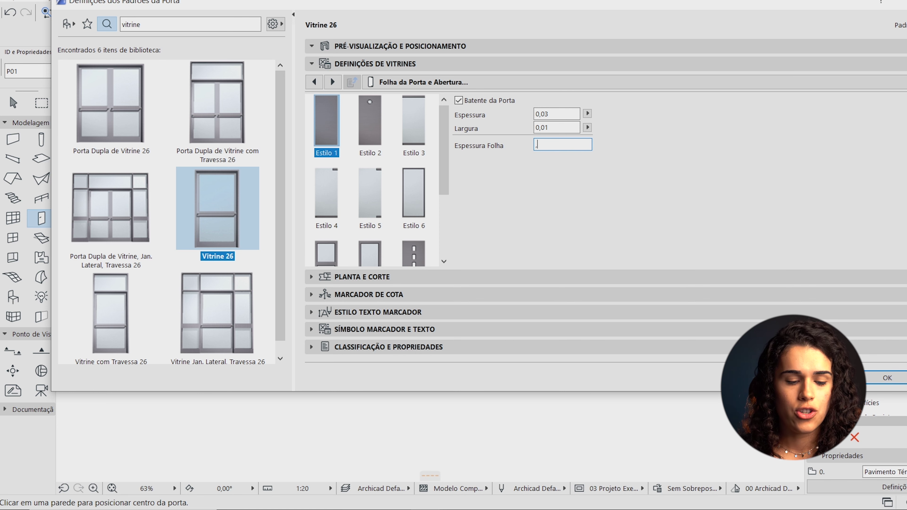
pyautogui.write('03')
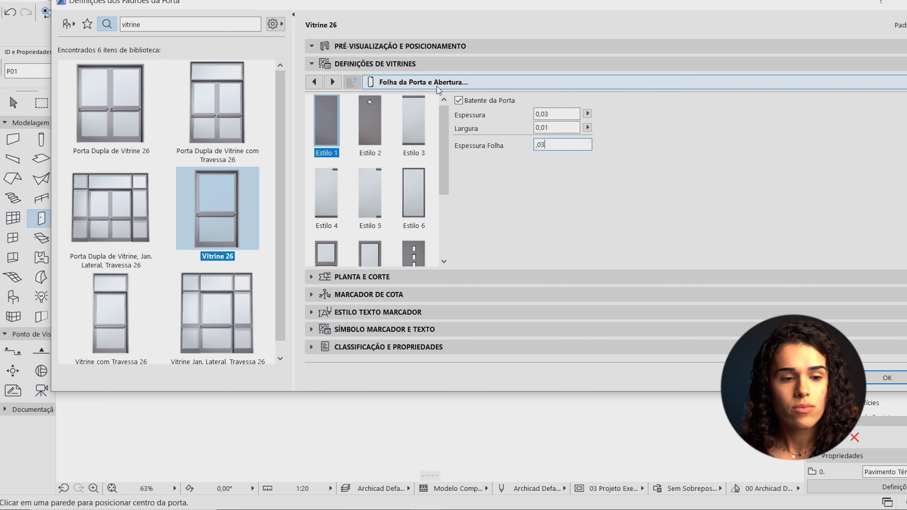
# Step: Make the jamb thickness equal to the wall thickness and set the frame width to 0,03
pyautogui.click(423, 82)
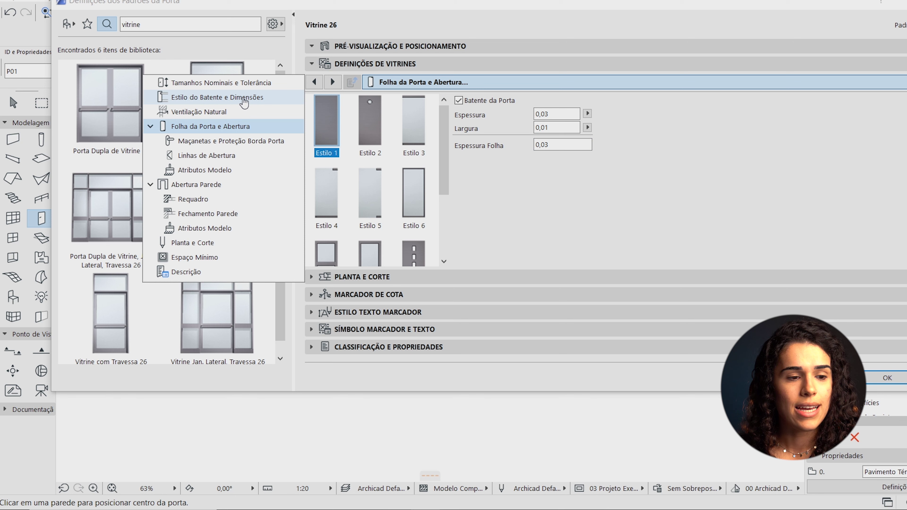
pyautogui.click(192, 103)
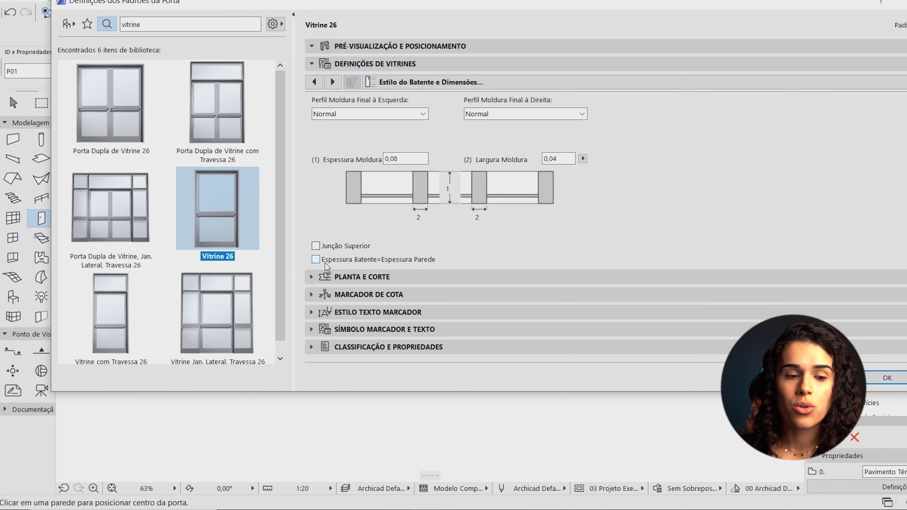
pyautogui.click(324, 262)
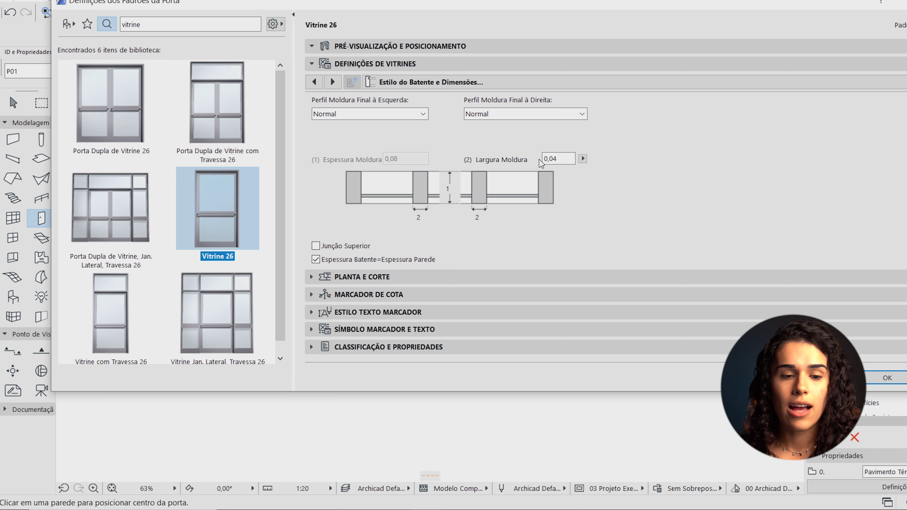
pyautogui.click(564, 157)
pyautogui.write(',03')
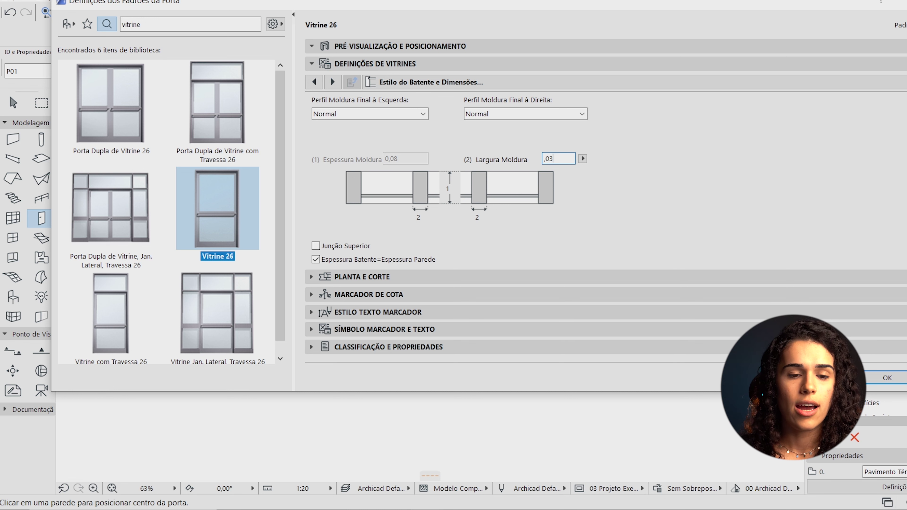
pyautogui.press('Return')
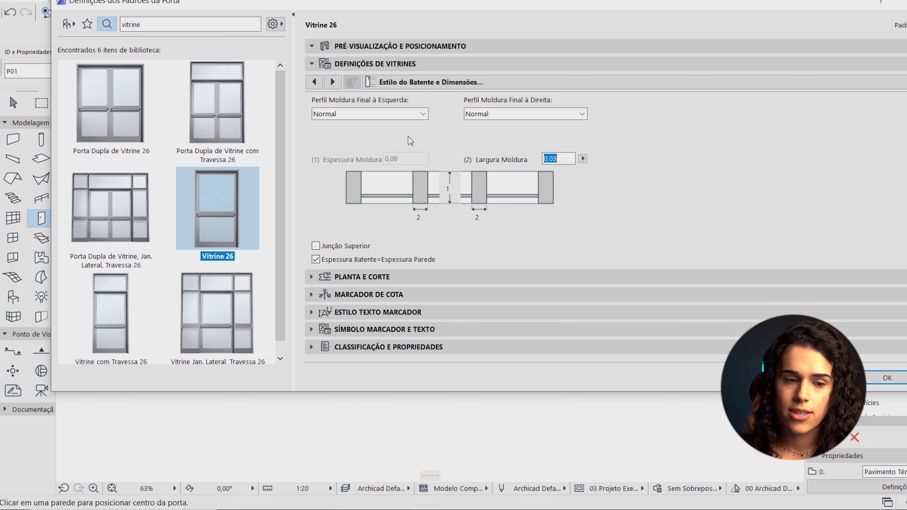
# Step: Accept the door settings and place Vitrine 26 in the wall right of the existing door, hinged left and opening upward in plan
pyautogui.click(333, 82)
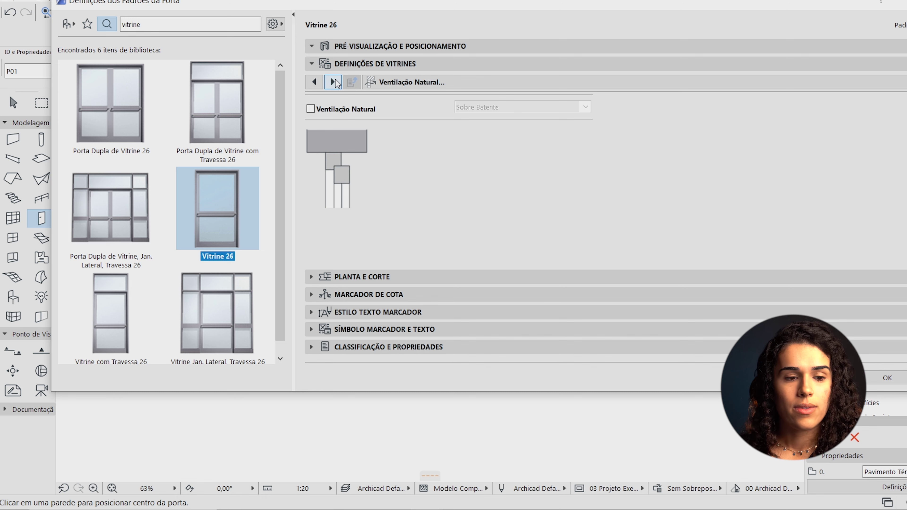
pyautogui.click(333, 82)
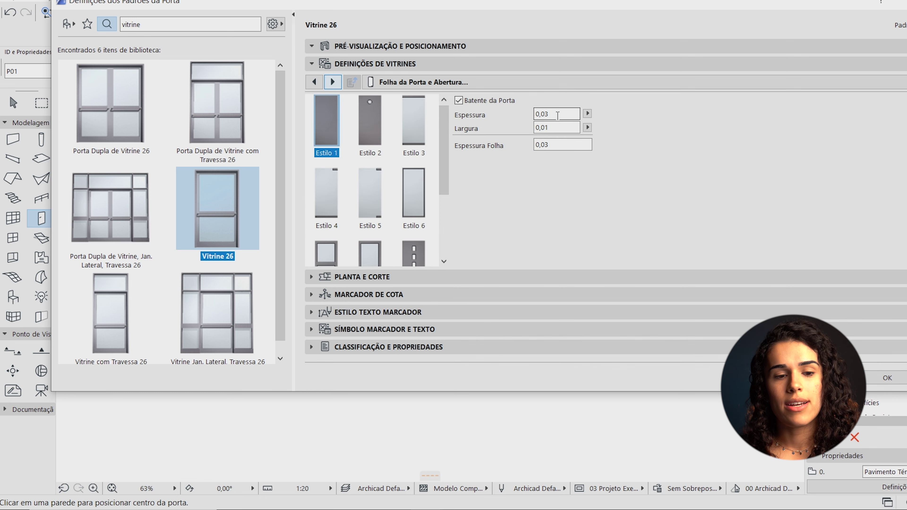
pyautogui.click(599, 46)
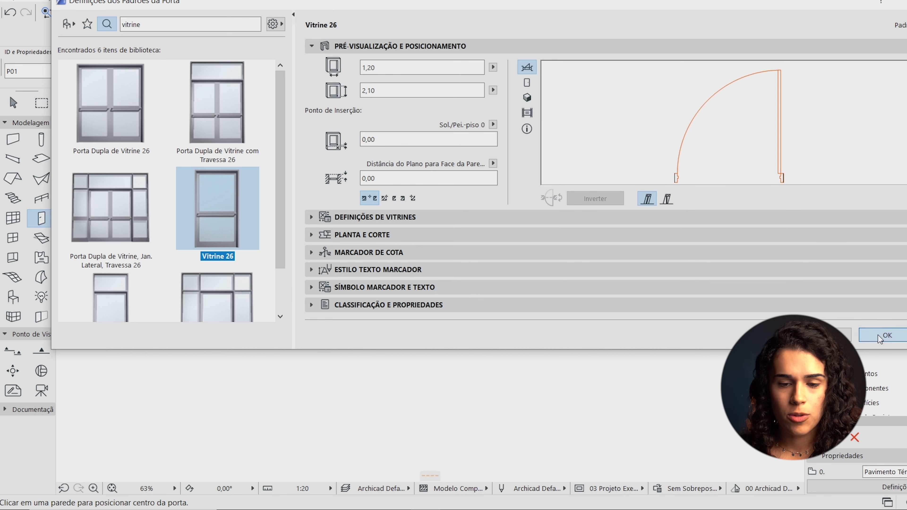
pyautogui.click(887, 335)
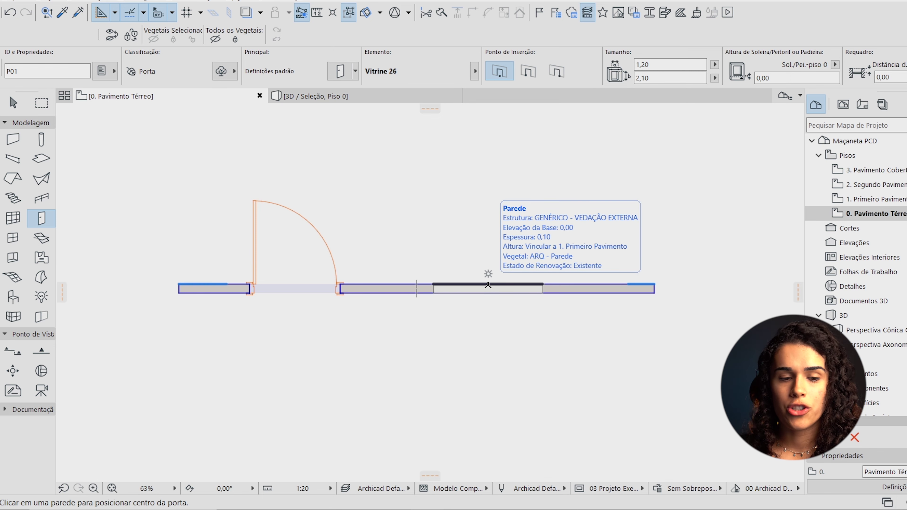
pyautogui.click(488, 285)
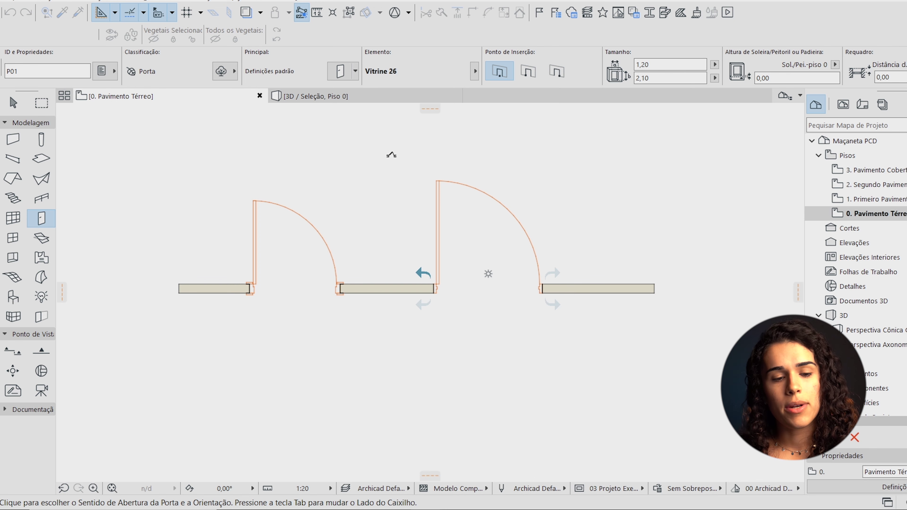
pyautogui.click(391, 154)
pyautogui.press('Escape')
# Step: Show the wall in 3D and inspect both sides of the new door, comparing its handle and grab bar with the other door
pyautogui.click(569, 288)
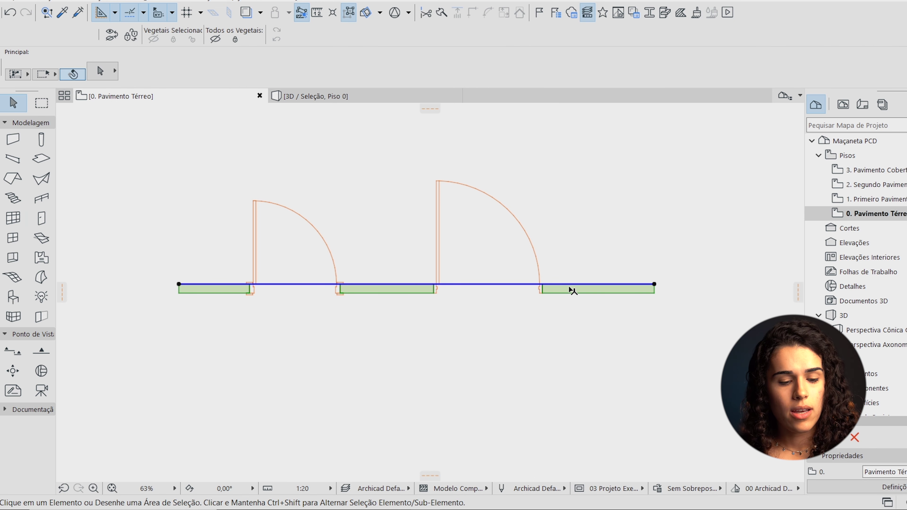
pyautogui.click(570, 290)
pyautogui.press('F5')
pyautogui.keyDown('shift'); pyautogui.moveTo(536, 294); pyautogui.dragTo(502, 340, button='middle'); pyautogui.keyUp('shift')
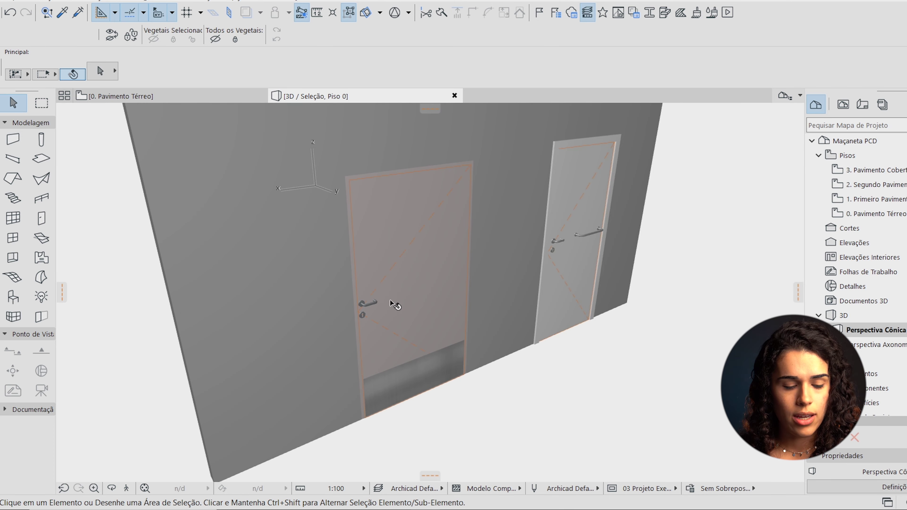
pyautogui.moveTo(284, 393); pyautogui.dragTo(498, 303)
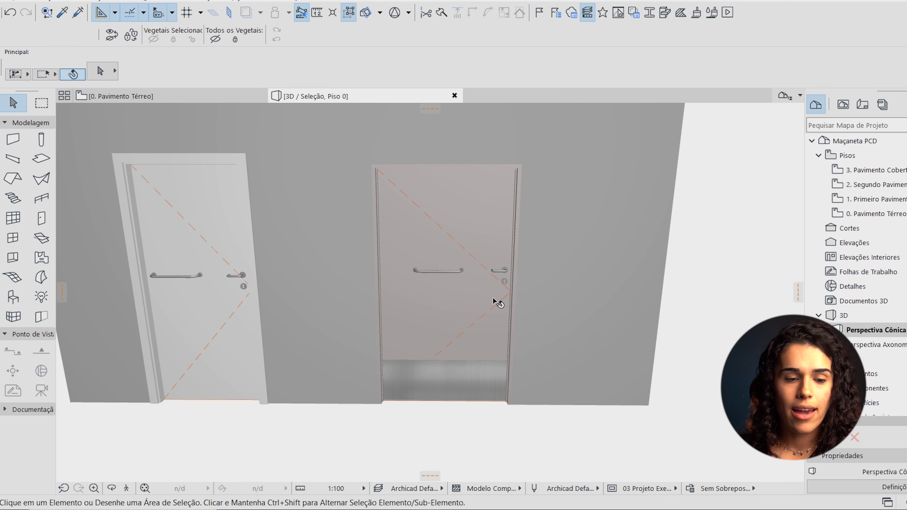
pyautogui.moveTo(414, 384); pyautogui.dragTo(428, 339)
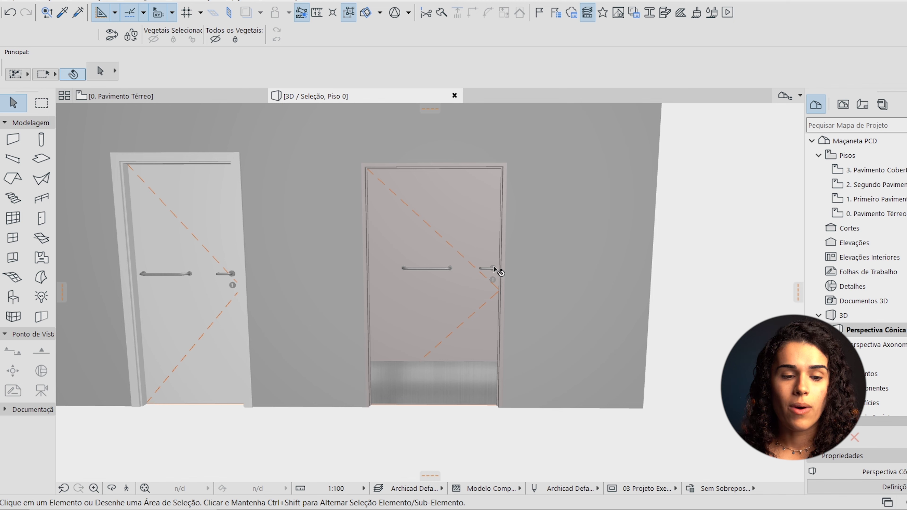
pyautogui.moveTo(634, 297)
pyautogui.mouseDown()
pyautogui.moveTo(263, 338)
pyautogui.moveTo(116, 302)
pyautogui.moveTo(266, 317)
pyautogui.moveTo(633, 313)
pyautogui.mouseUp()
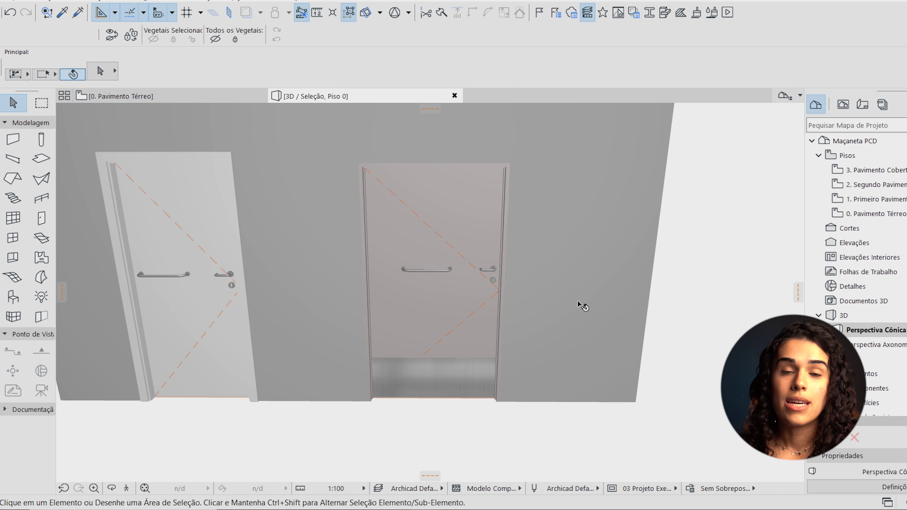
pyautogui.click(512, 333)
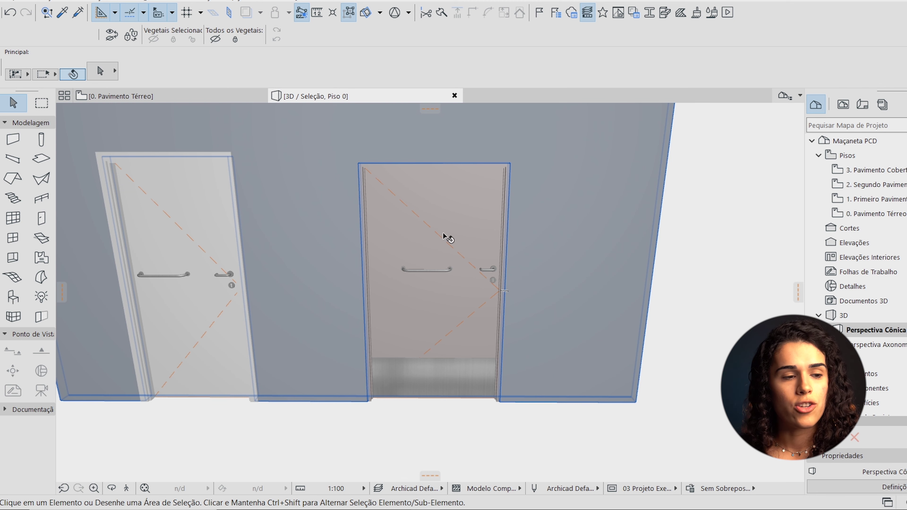
pyautogui.press('Escape')
# Step: Open the Maçaneta PCD.gsm object from the internal library and display its 3D script
pyautogui.click(7, 2)
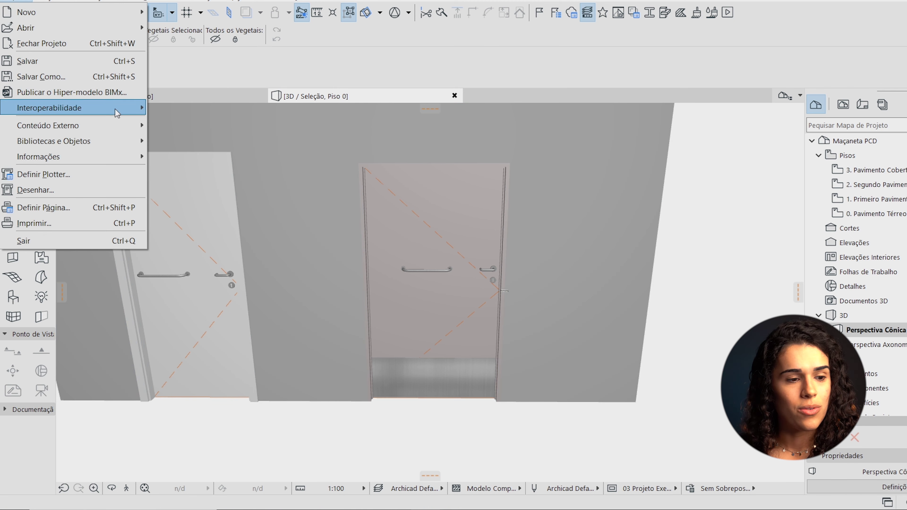
pyautogui.moveTo(115, 143)
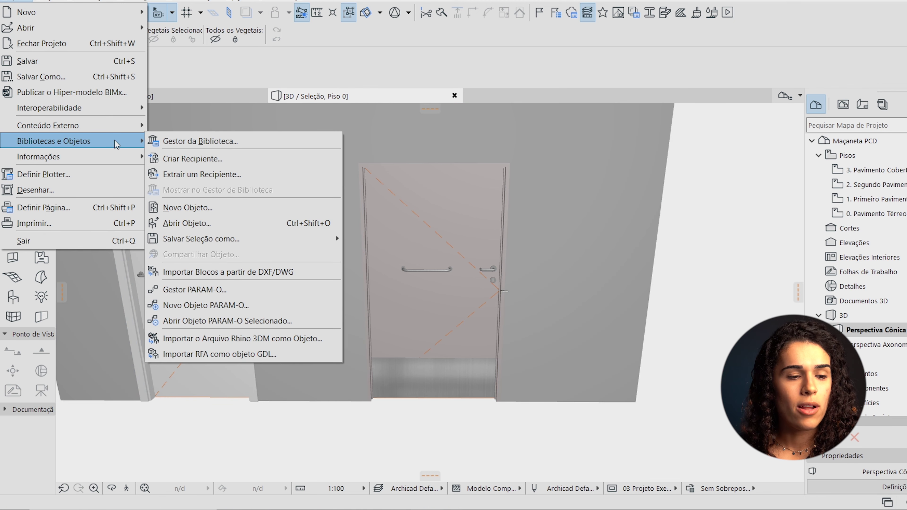
pyautogui.click(225, 226)
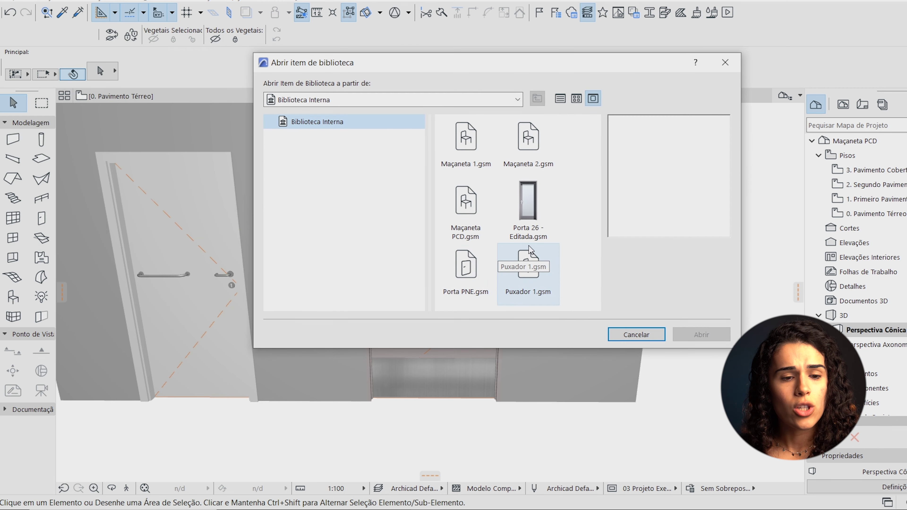
pyautogui.click(471, 224)
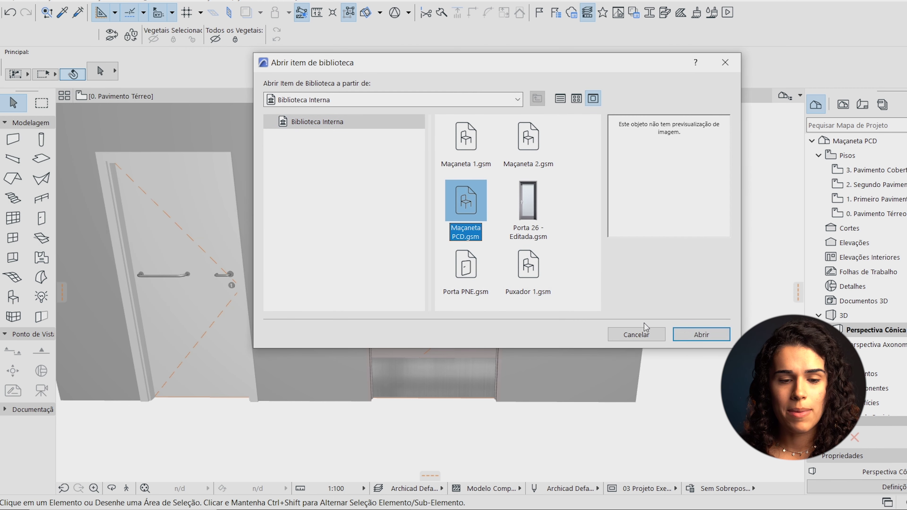
pyautogui.click(685, 337)
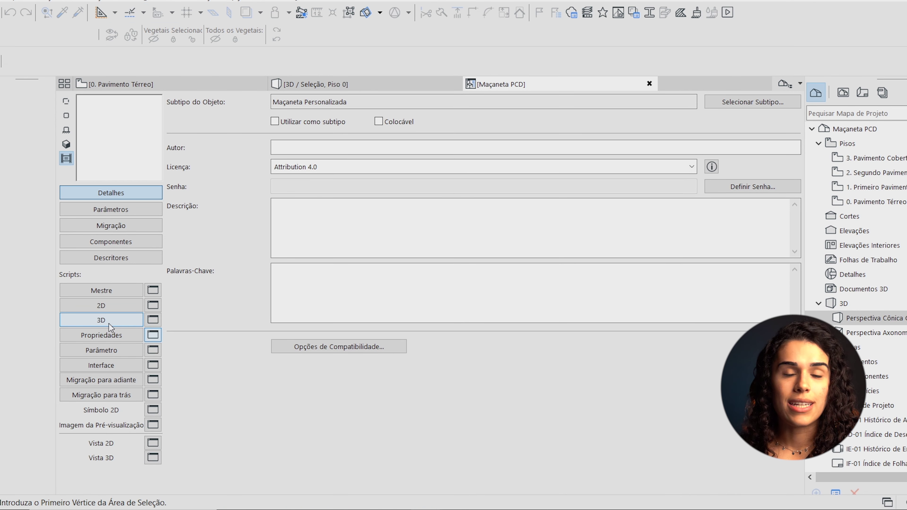
pyautogui.click(150, 320)
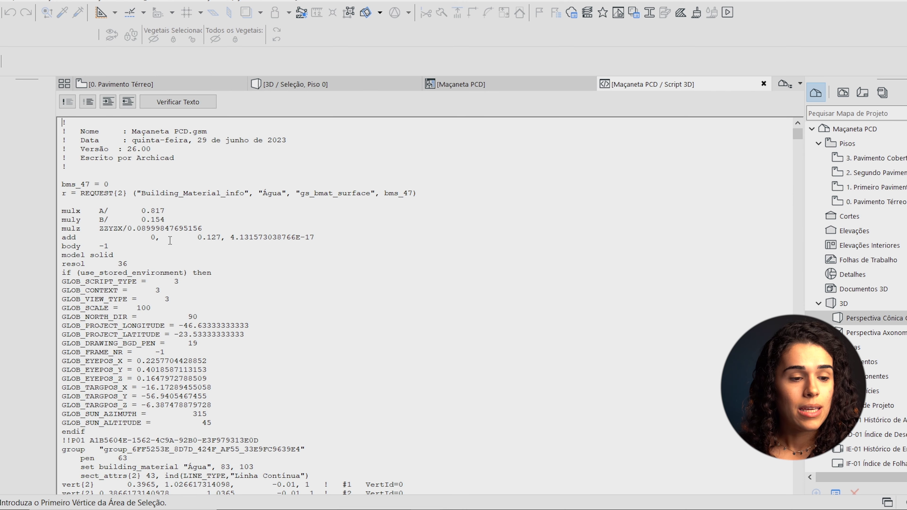
# Step: Change the second value of the script's add line to 0
pyautogui.click(56, 239)
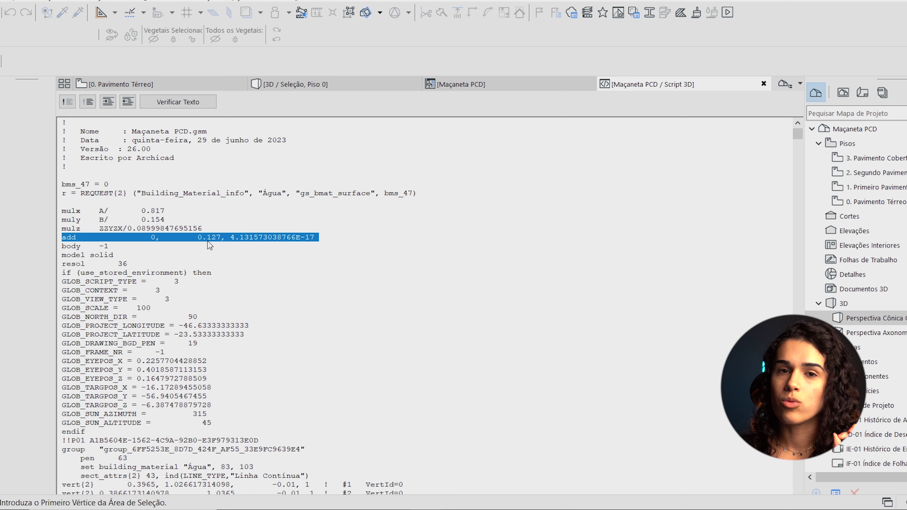
pyautogui.click(235, 237)
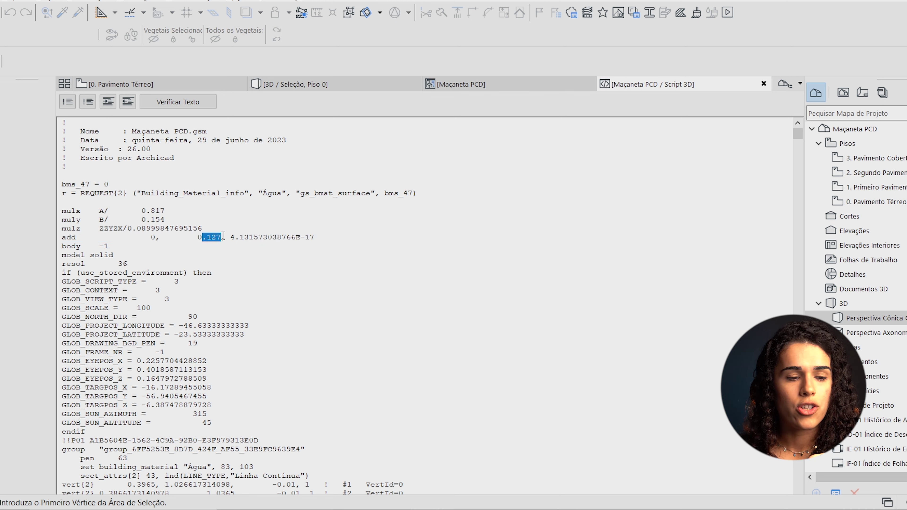
pyautogui.press('Delete')
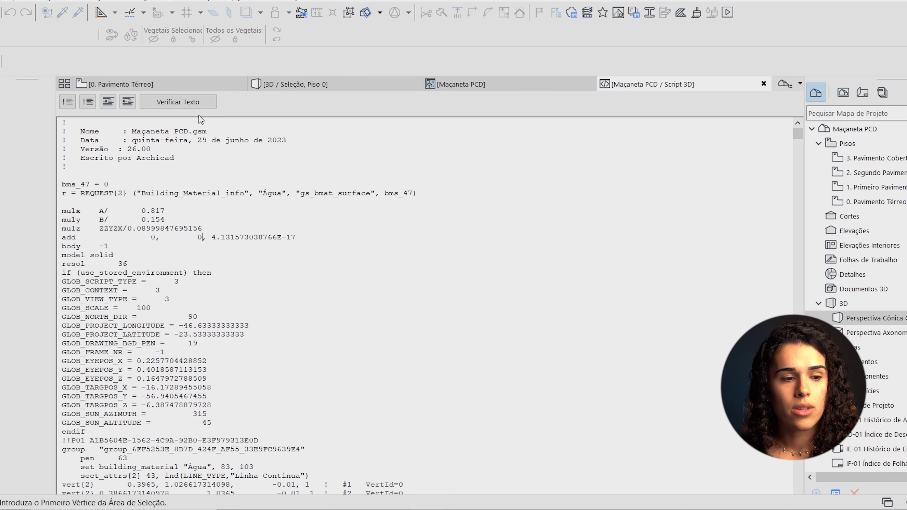
# Step: Verify the syntax of the edited 3D script and close the script window
pyautogui.click(195, 105)
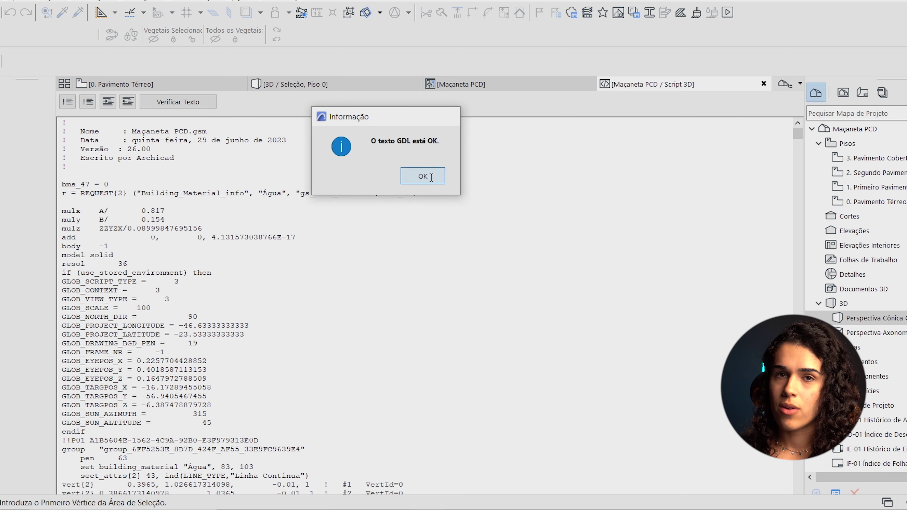
pyautogui.click(431, 178)
pyautogui.click(763, 83)
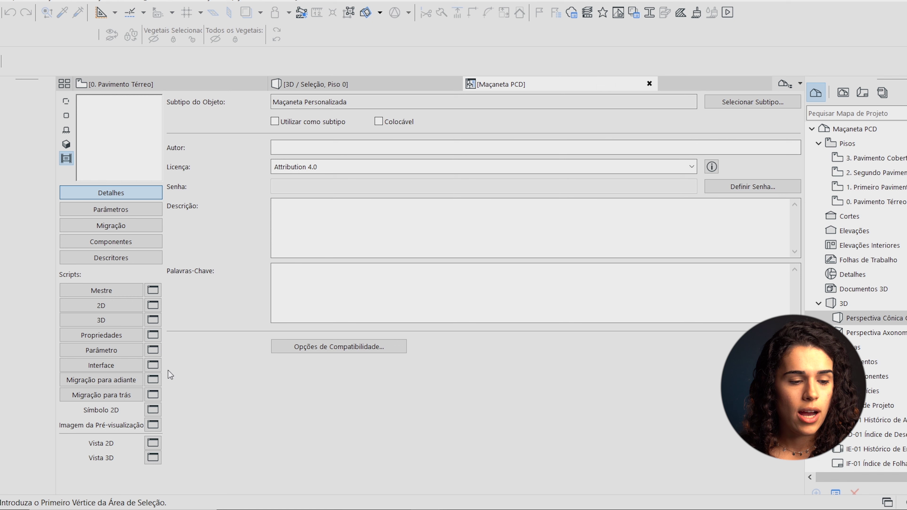
# Step: Inspect the handle and grab bar in the object's 3D view, and close the Maçaneta PCD object with its changes saved
pyautogui.click(153, 457)
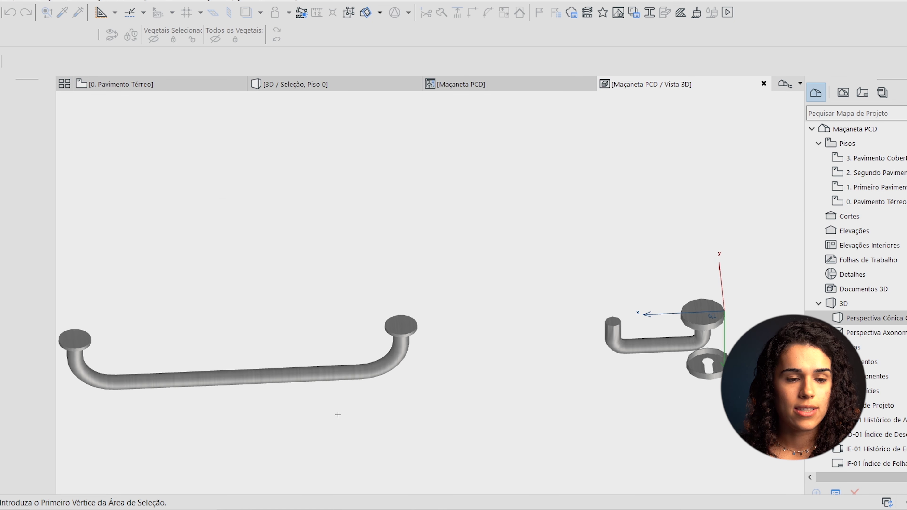
pyautogui.keyDown('shift'); pyautogui.moveTo(668, 373); pyautogui.dragTo(373, 322, button='middle'); pyautogui.keyUp('shift')
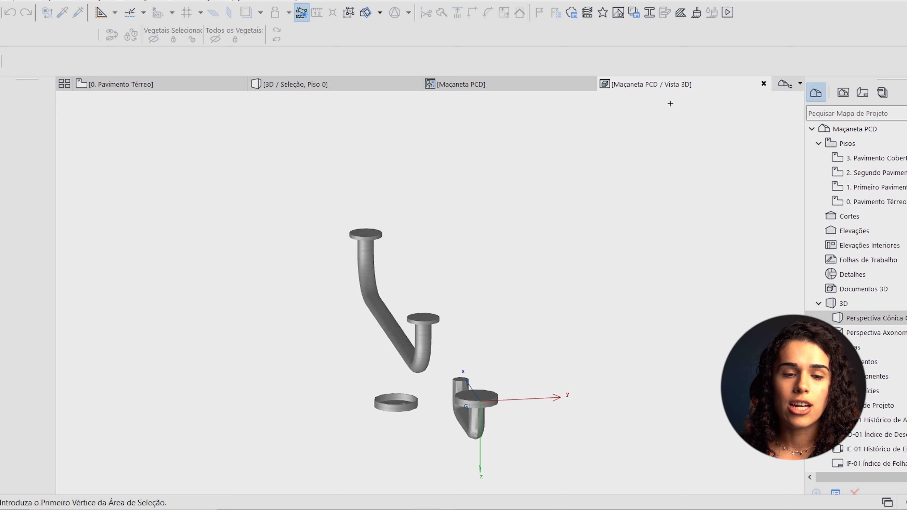
pyautogui.click(763, 84)
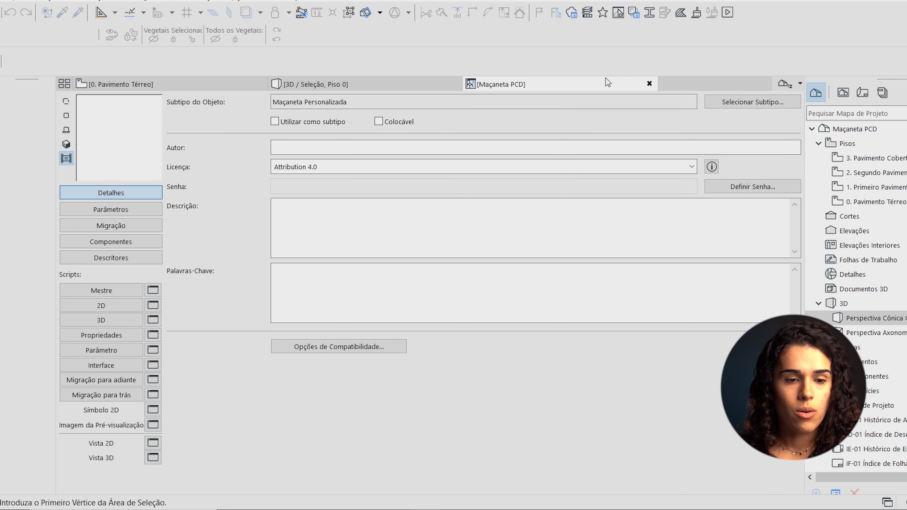
pyautogui.click(649, 83)
pyautogui.click(542, 178)
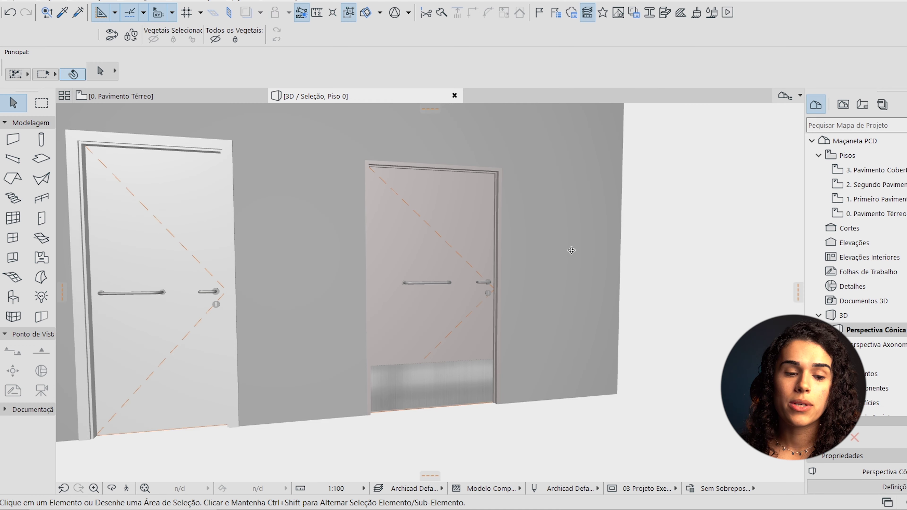
# Step: Examine the handle and grab bar on both doors in the 3D model, checking the Vitrine 26 door by selecting it
pyautogui.keyDown('shift'); pyautogui.moveTo(603, 274); pyautogui.dragTo(339, 259, button='middle'); pyautogui.keyUp('shift')
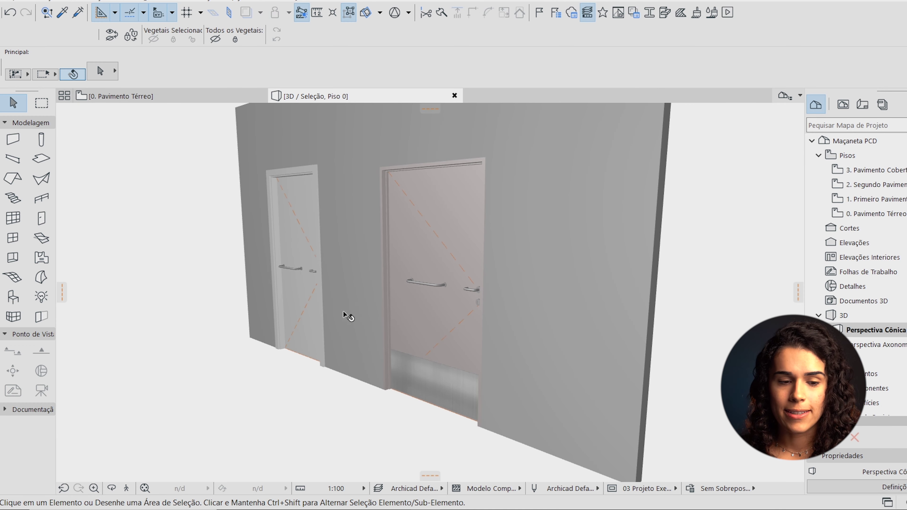
pyautogui.click(426, 238)
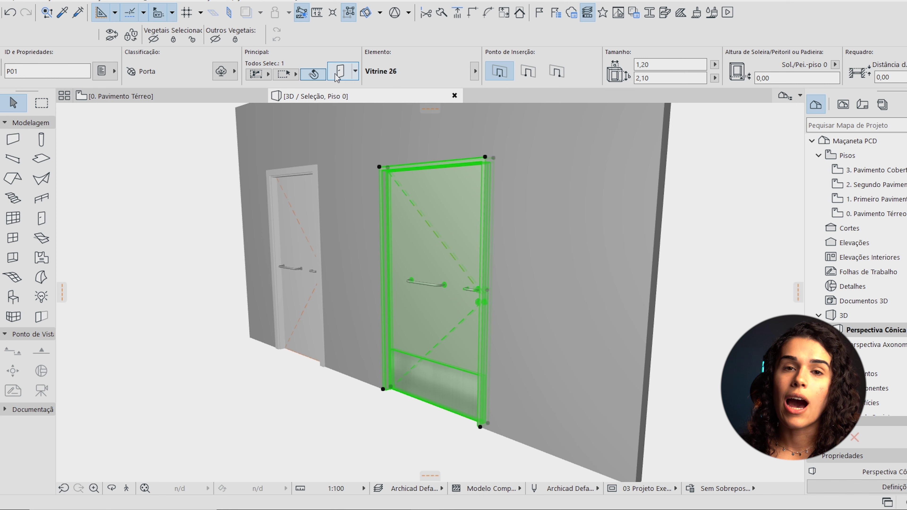
pyautogui.press('Escape')
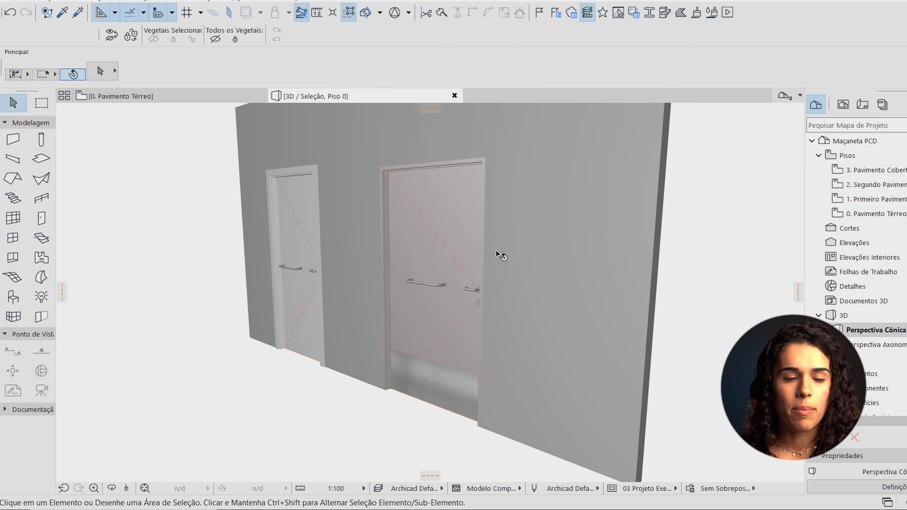